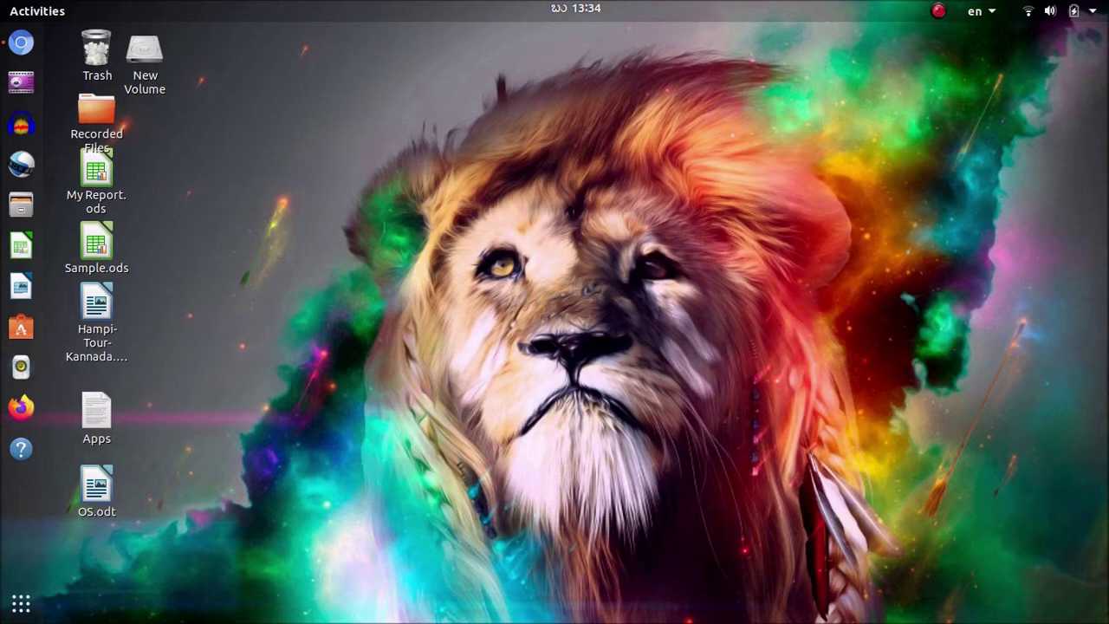
Step: Search the installed applications for Kazam and launch it
left_click(21, 603)
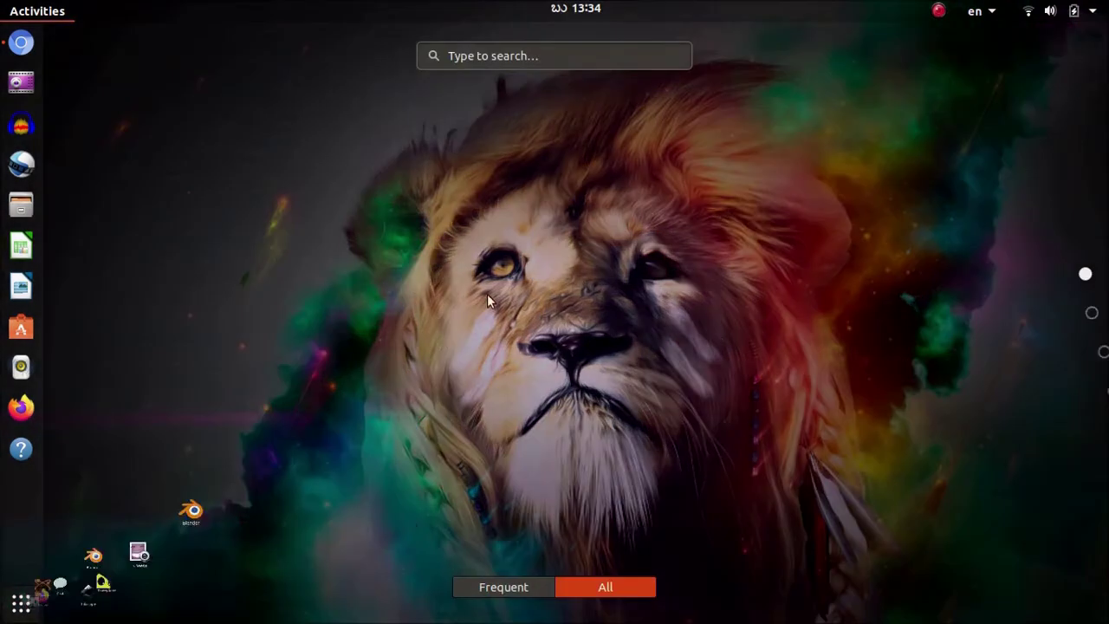
left_click(570, 59)
type("kazam")
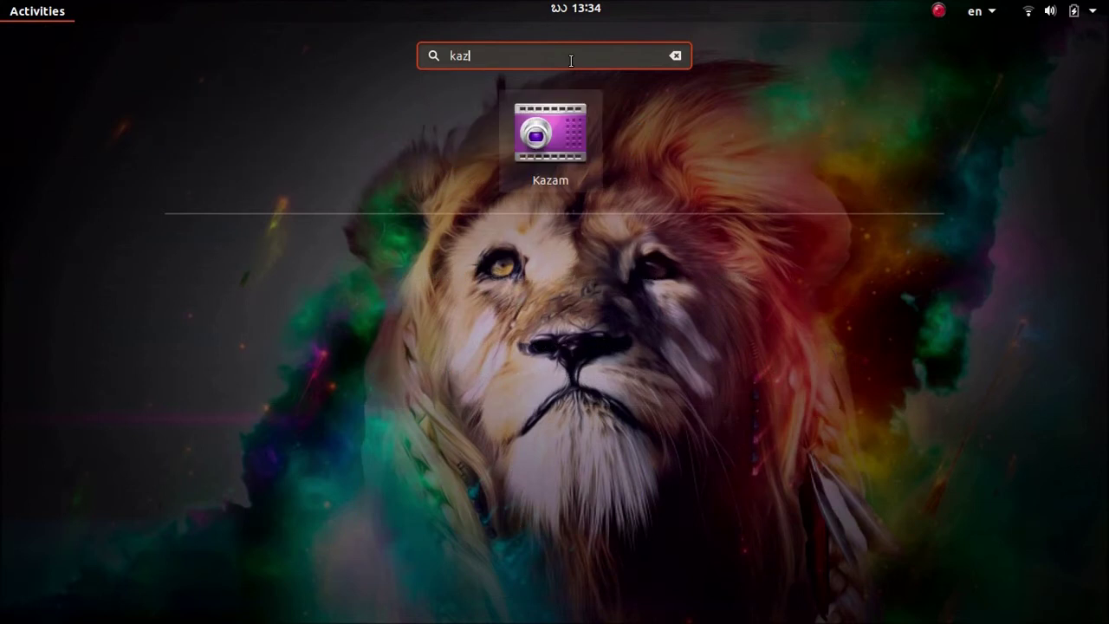
left_click(562, 140)
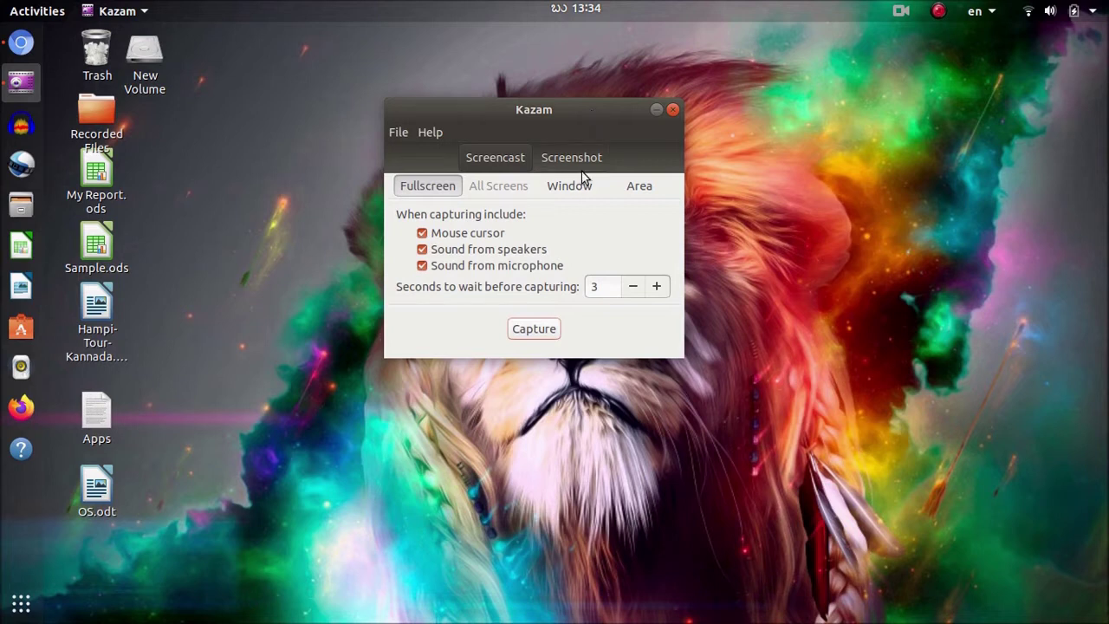
Step: Look up Kazam in Ubuntu Software by searching for "kaza", then close the software store
left_click(22, 334)
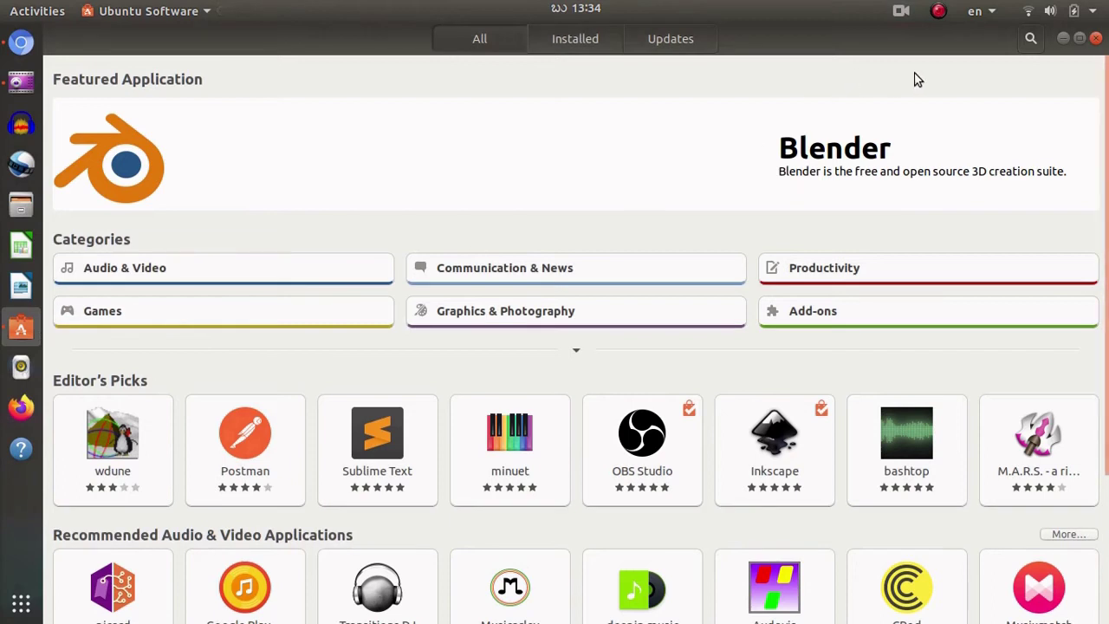
left_click(1021, 43)
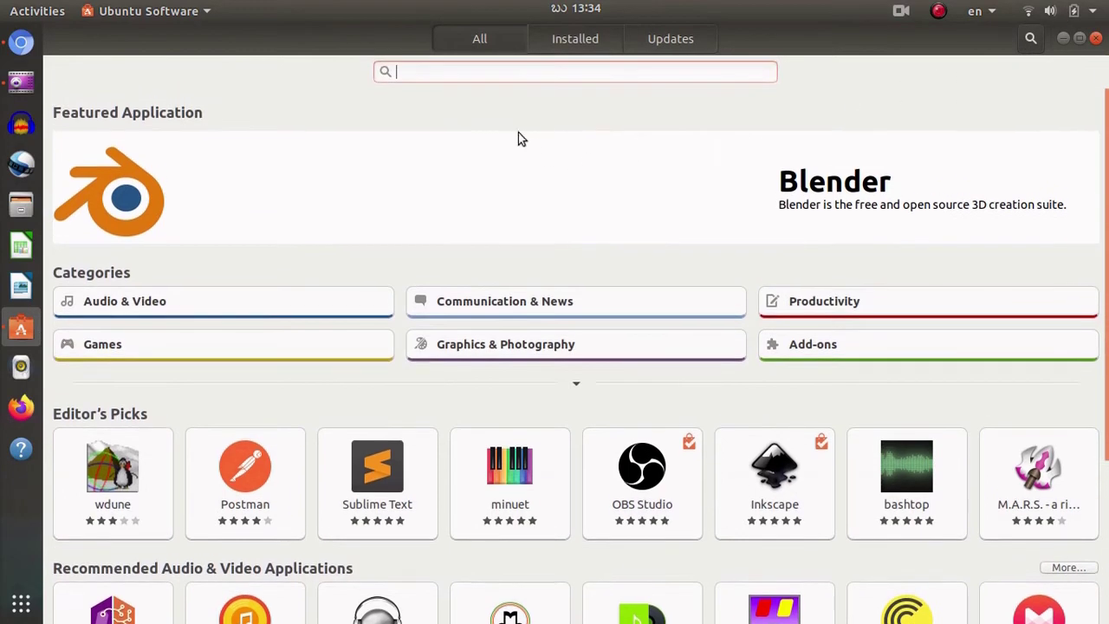
type("kaza")
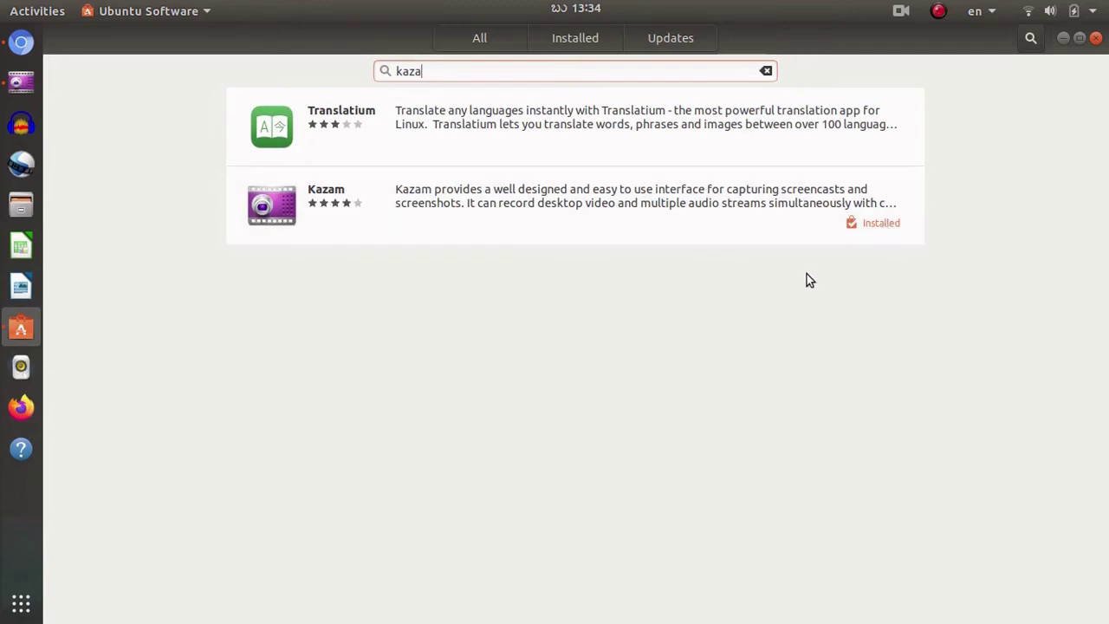
left_click(1097, 40)
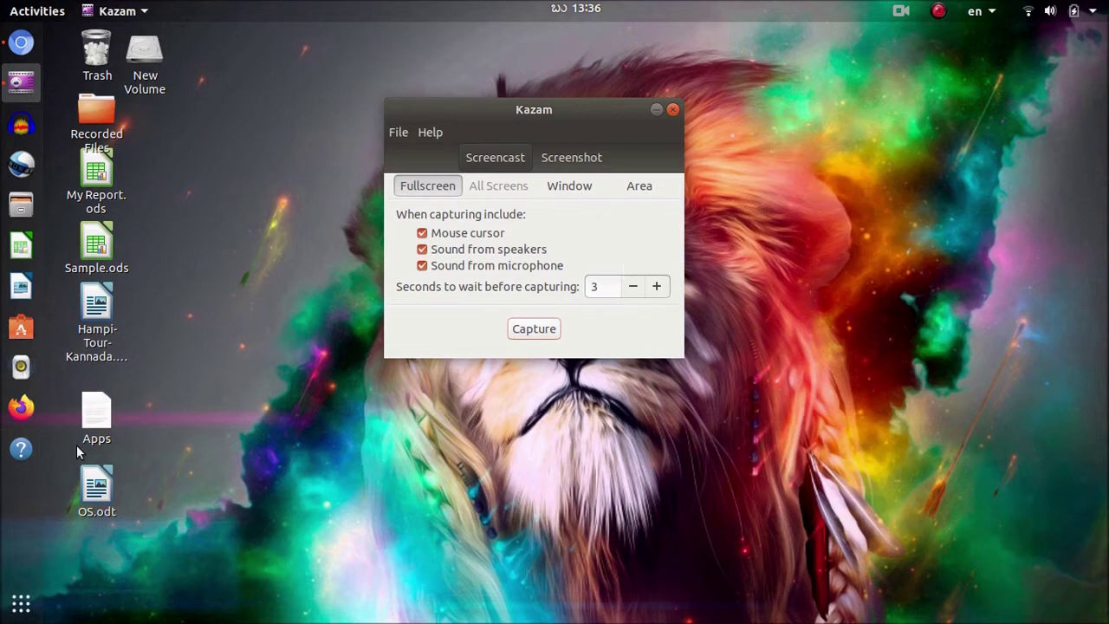
Step: View the desktop's Recorded Files folder, Sample.ods and Hampi-Tour-Kannada.odt one at a time, closing each after viewing
double_click(111, 128)
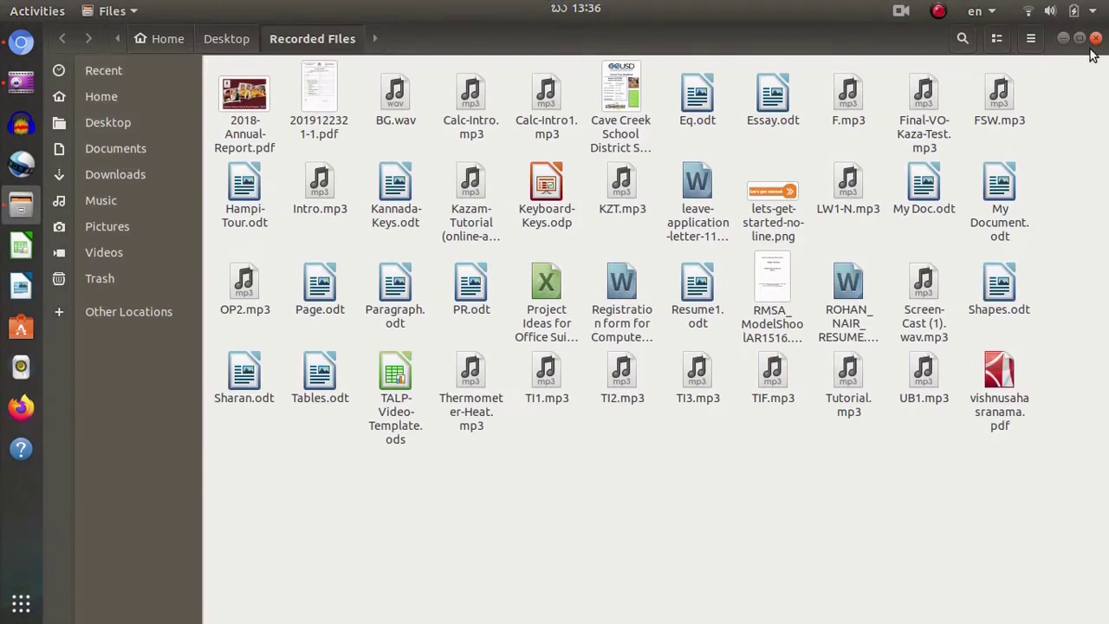
left_click(1096, 38)
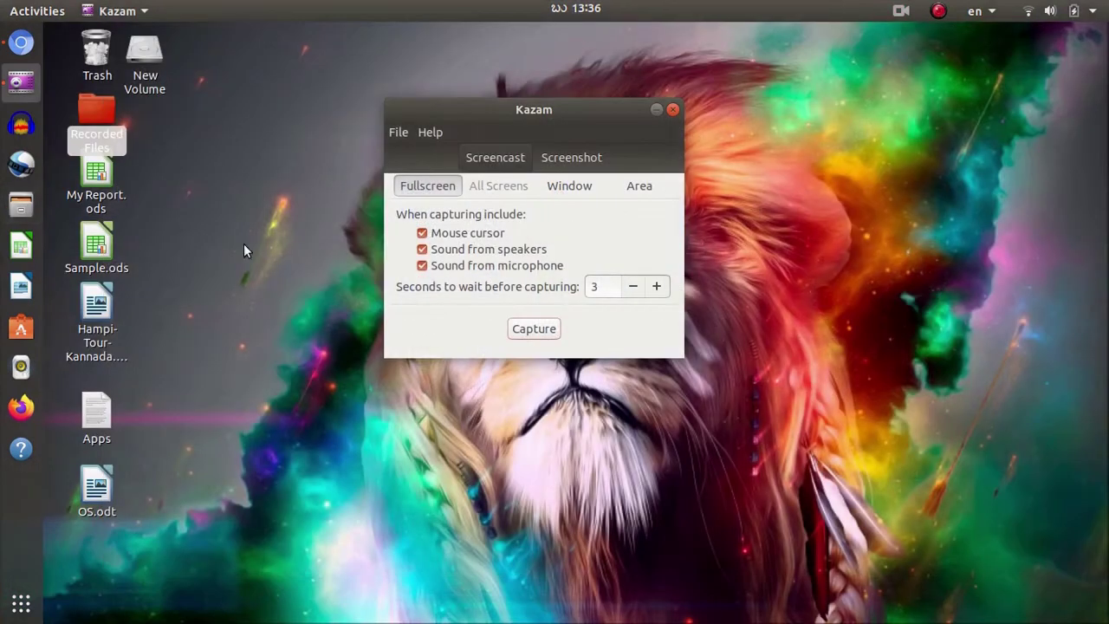
double_click(97, 254)
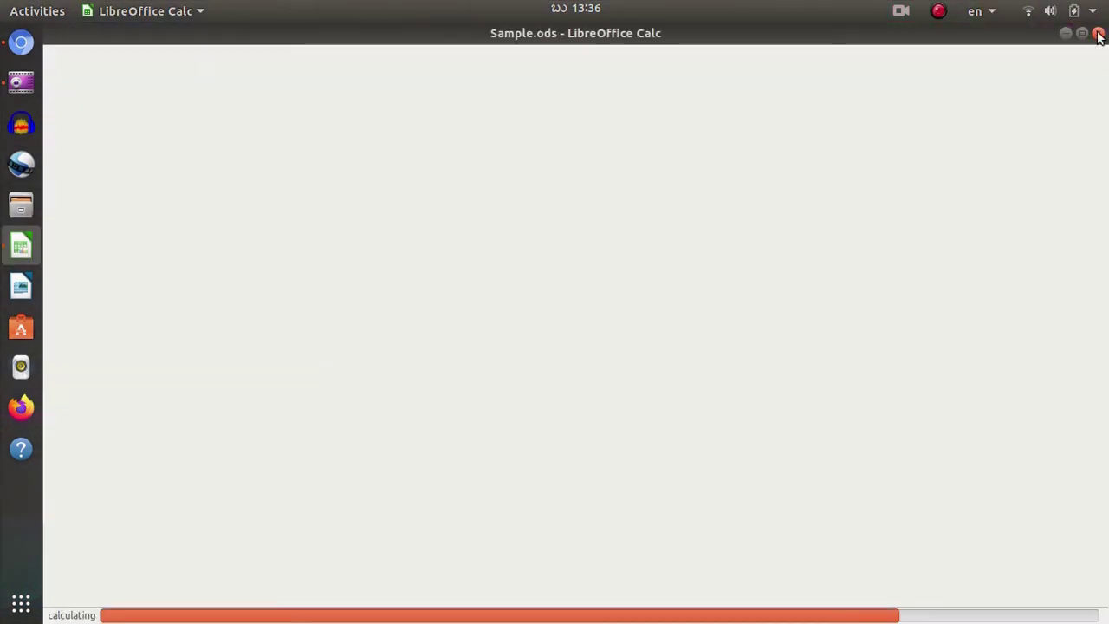
key("ctrl+q")
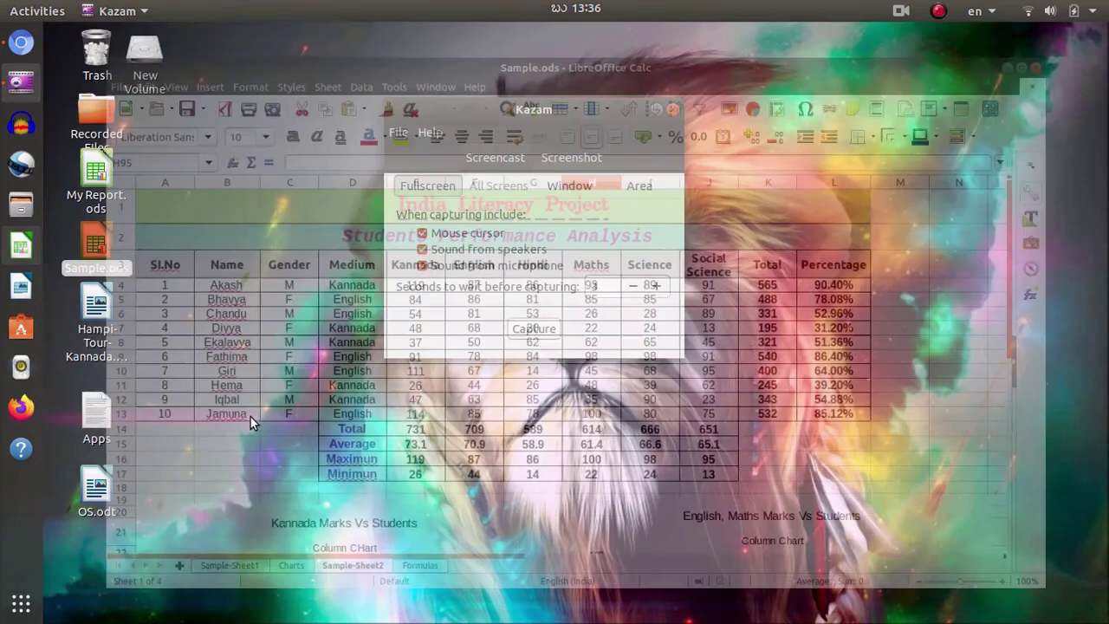
double_click(96, 312)
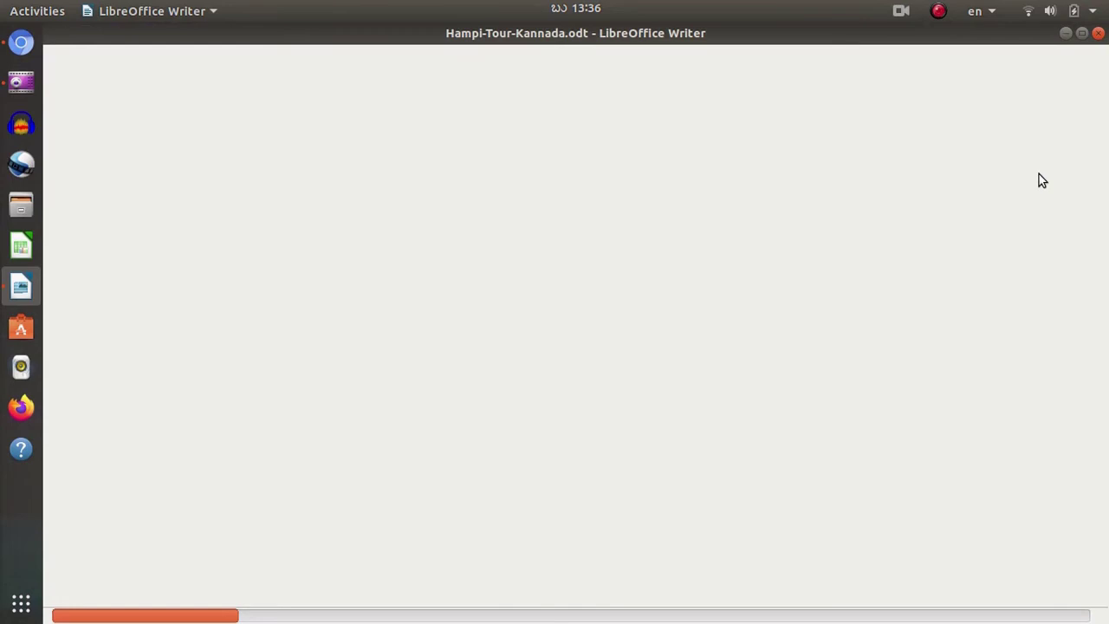
scroll(1039, 178, "down", 15)
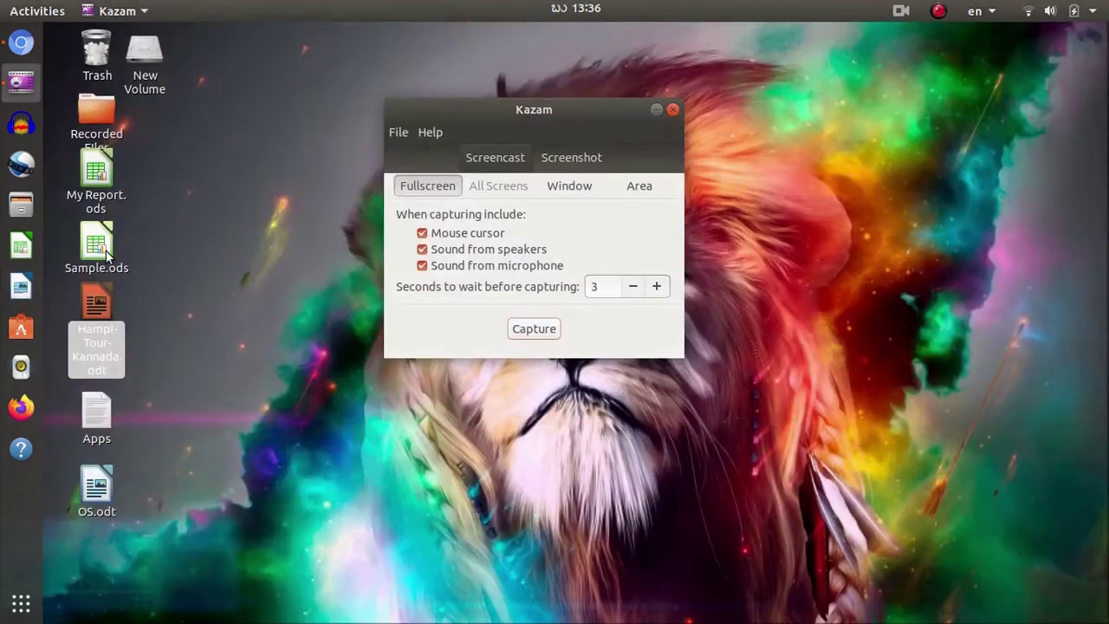
Step: Switch to Chromium and run a Google search for "india literacy project" in a new tab
left_click(21, 45)
left_click(648, 55)
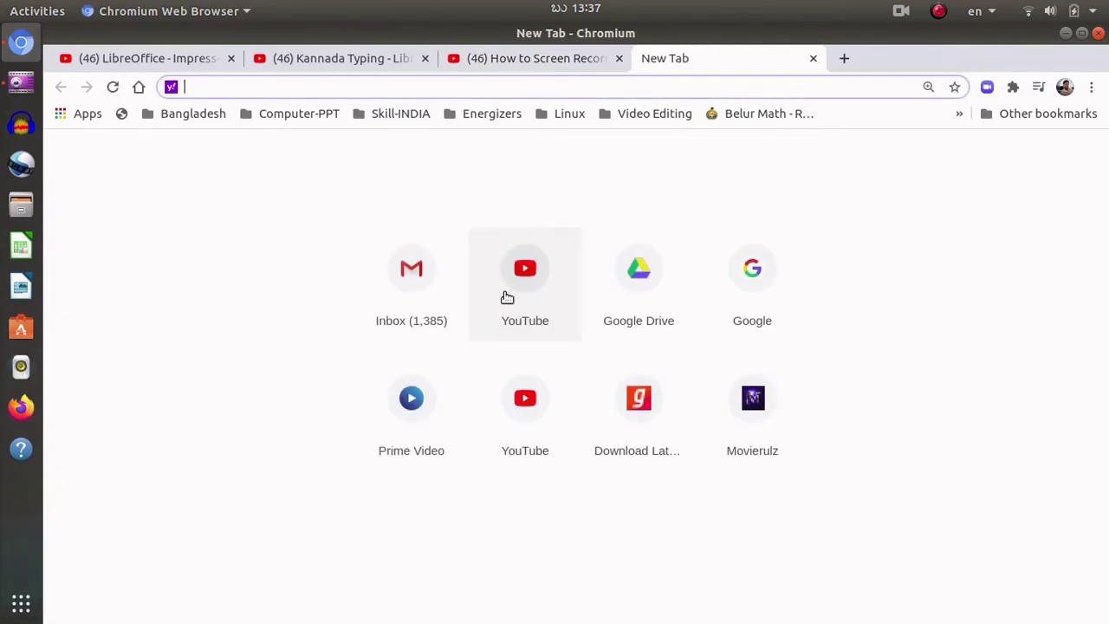
left_click(746, 272)
type("in")
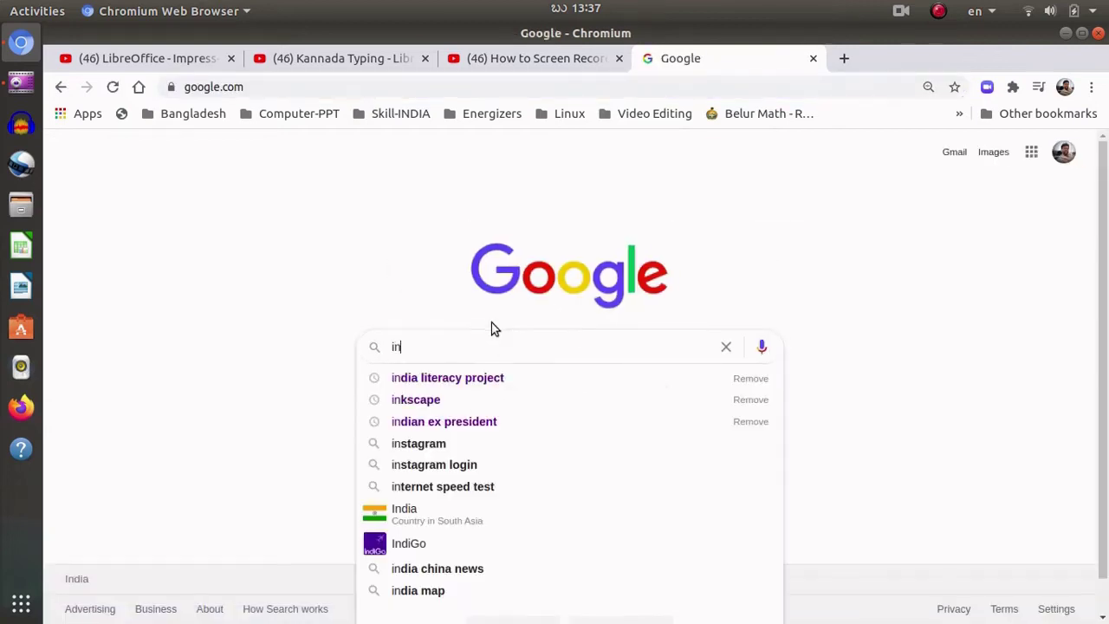
type("d")
left_click(497, 378)
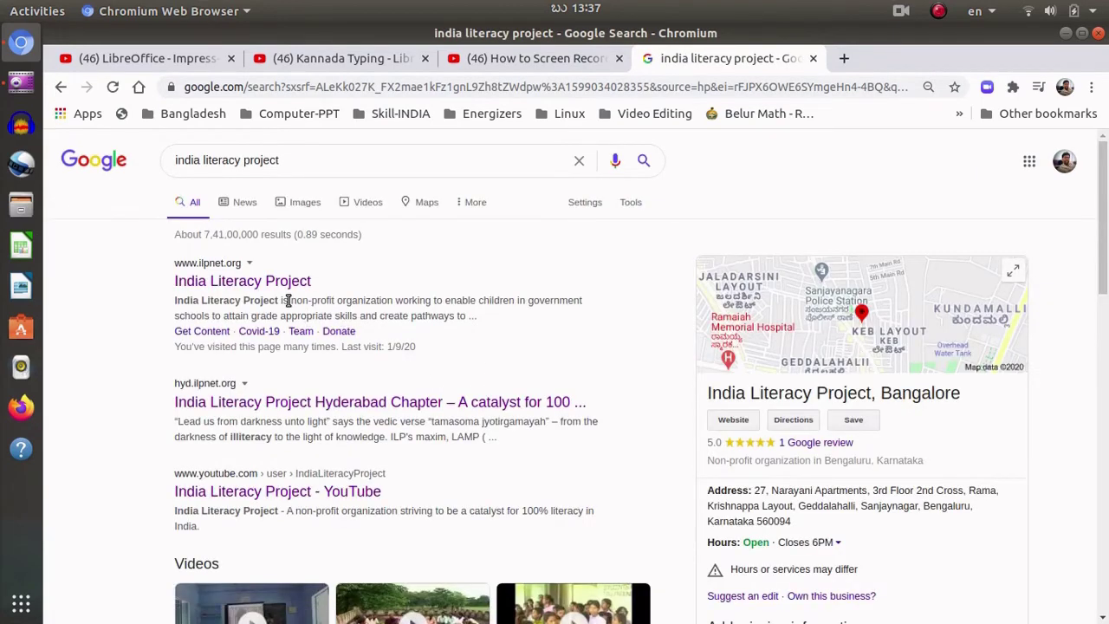
Step: Browse the India Literacy Project site from the ilpnet.org result in a separate tab, and close the site and search tabs
right_click(283, 282)
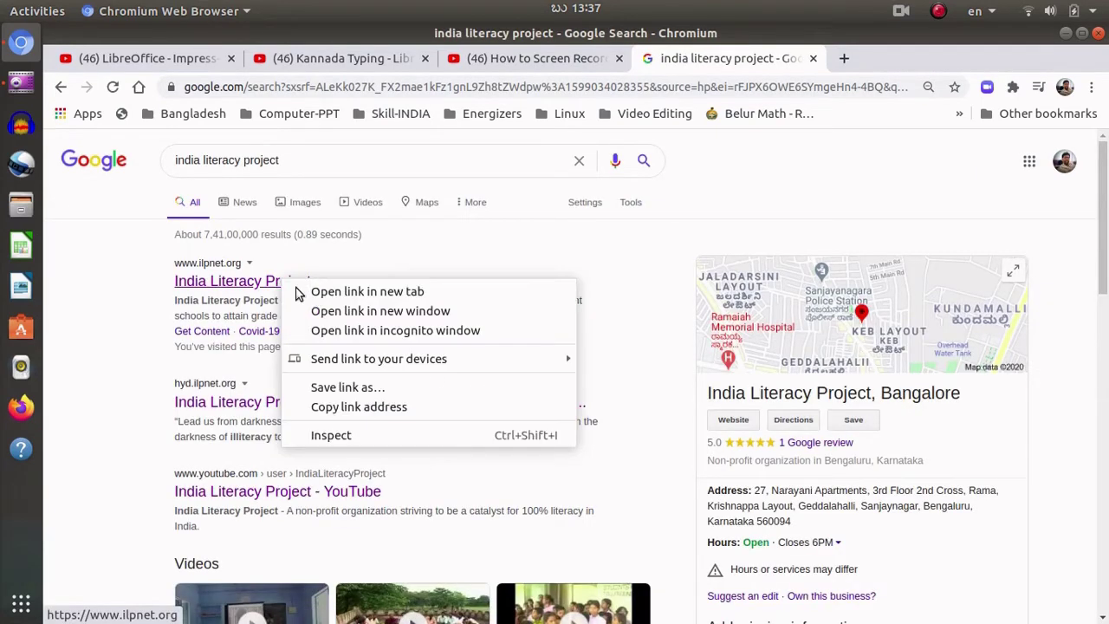
left_click(378, 288)
left_click(876, 59)
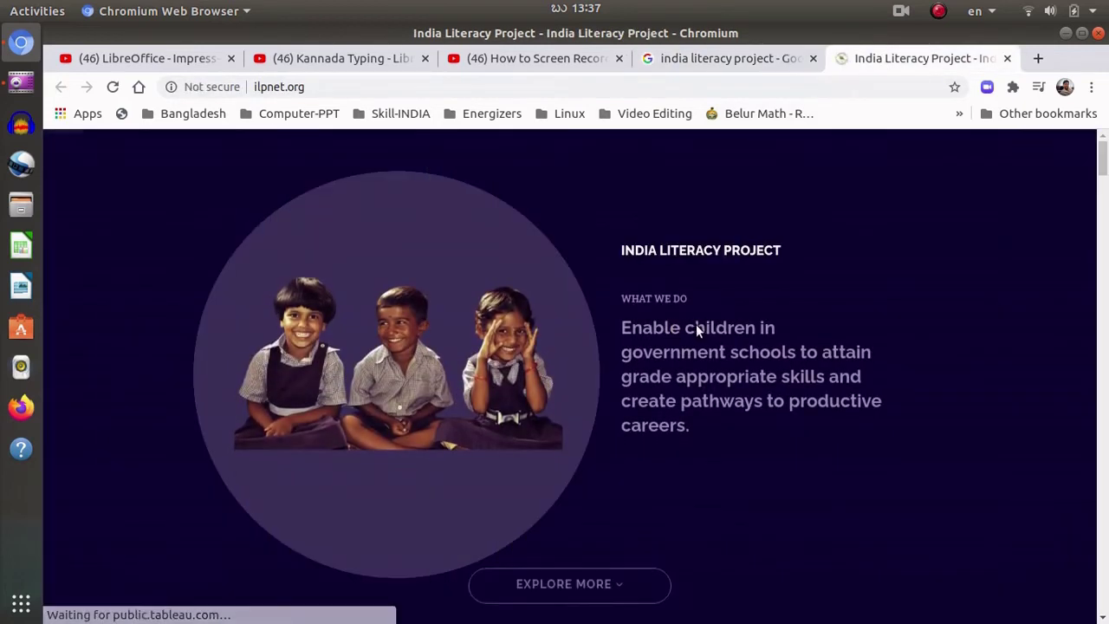
scroll(696, 324, "down", 9)
scroll(699, 329, "down", 5)
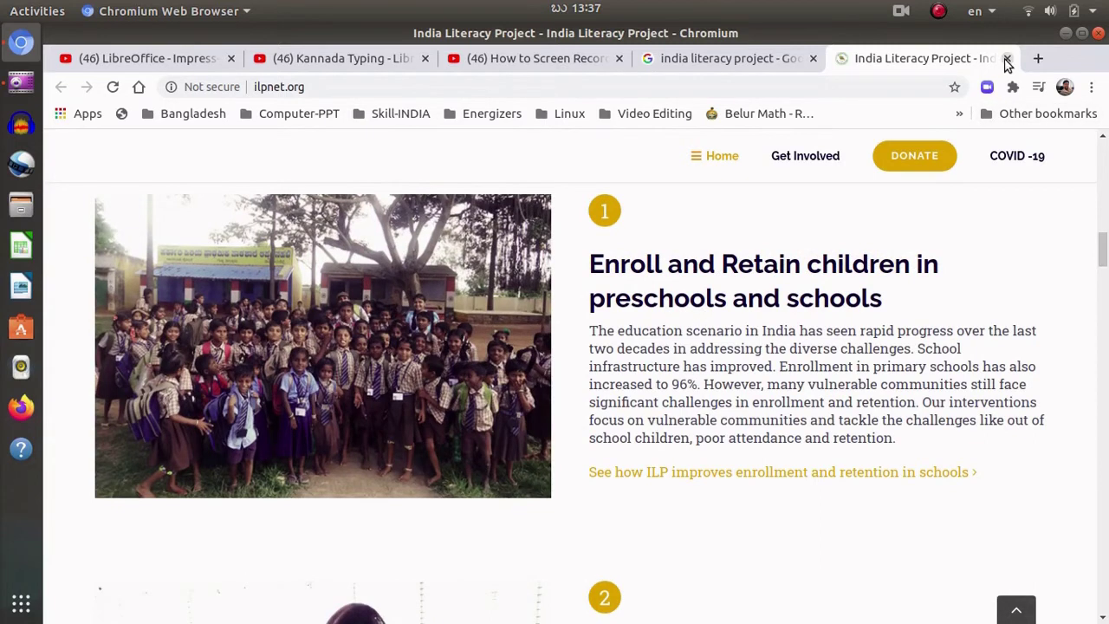
left_click(1007, 58)
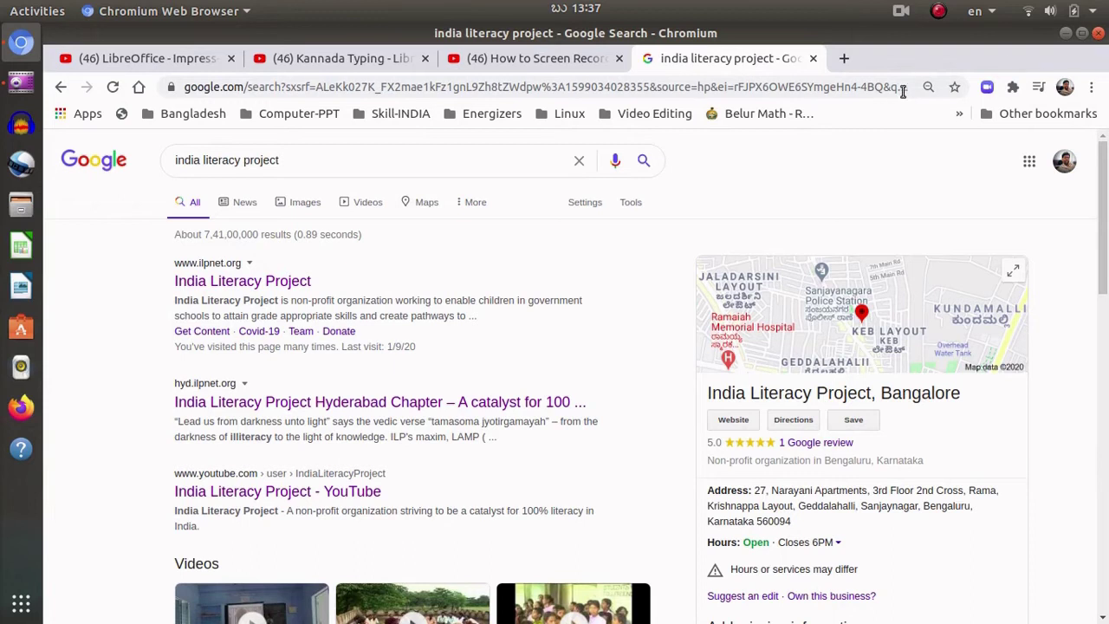
left_click(812, 58)
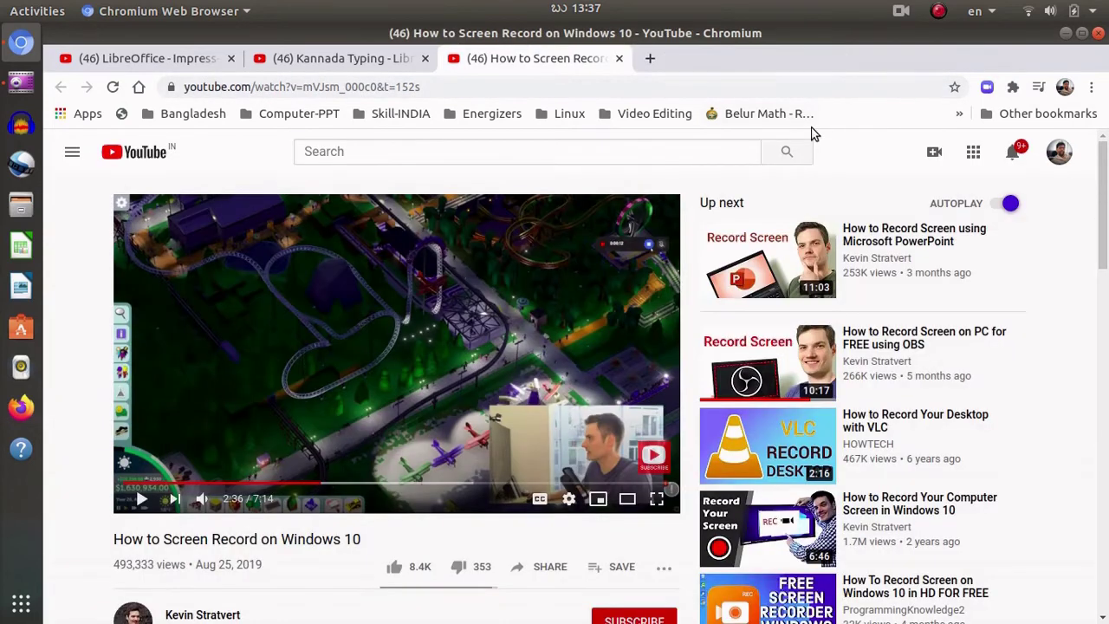
key("ctrl+shift+w")
Step: Return to Kazam, close it and launch it again
left_click(21, 83)
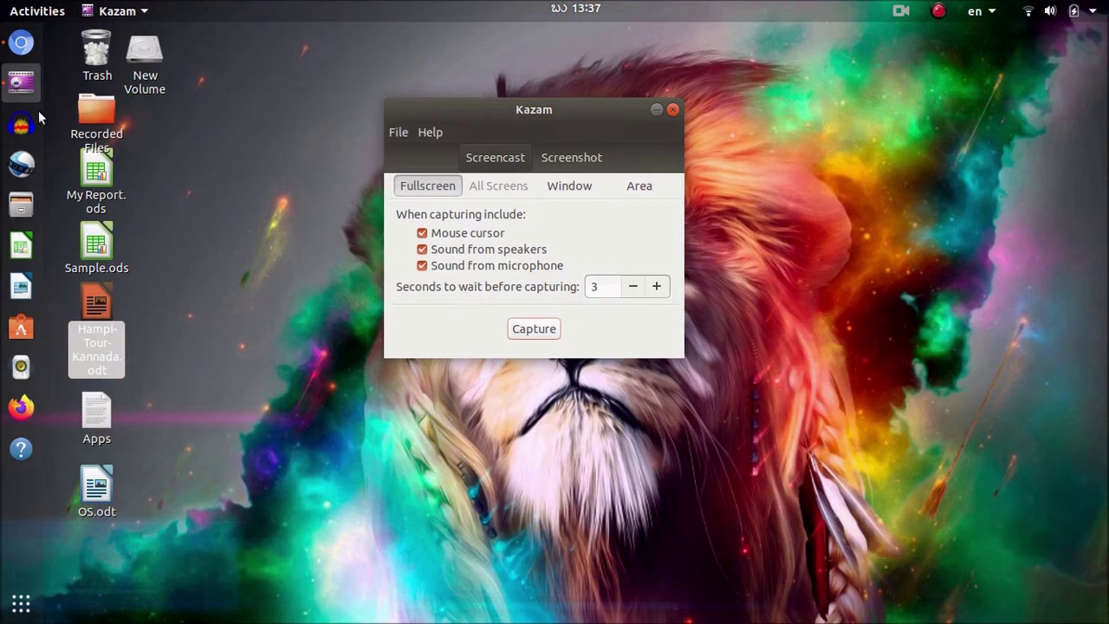
left_click(672, 109)
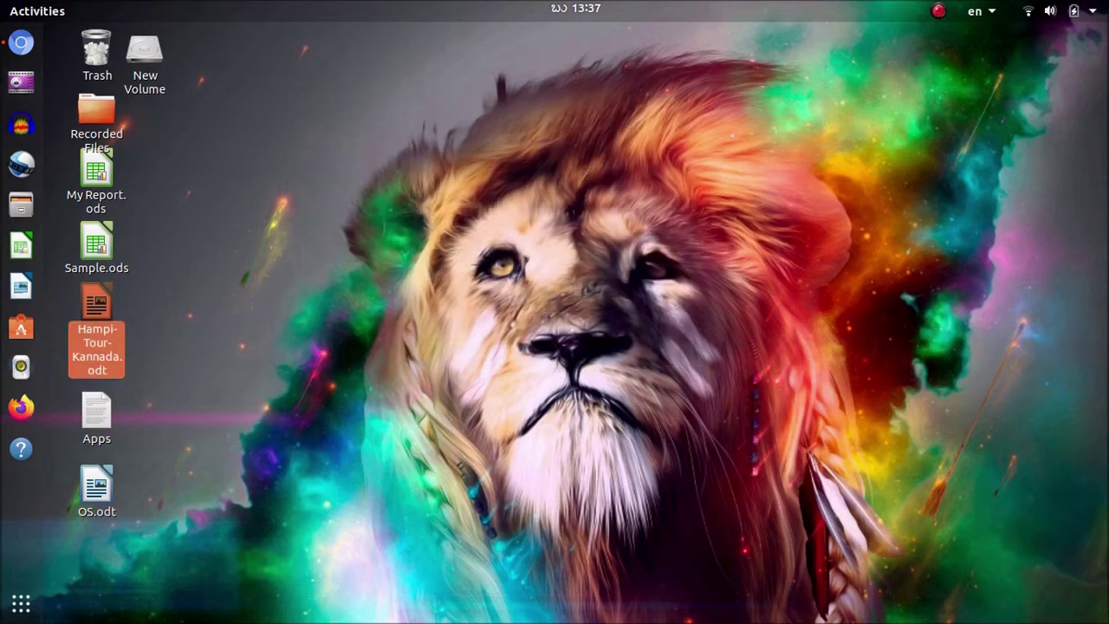
left_click(20, 82)
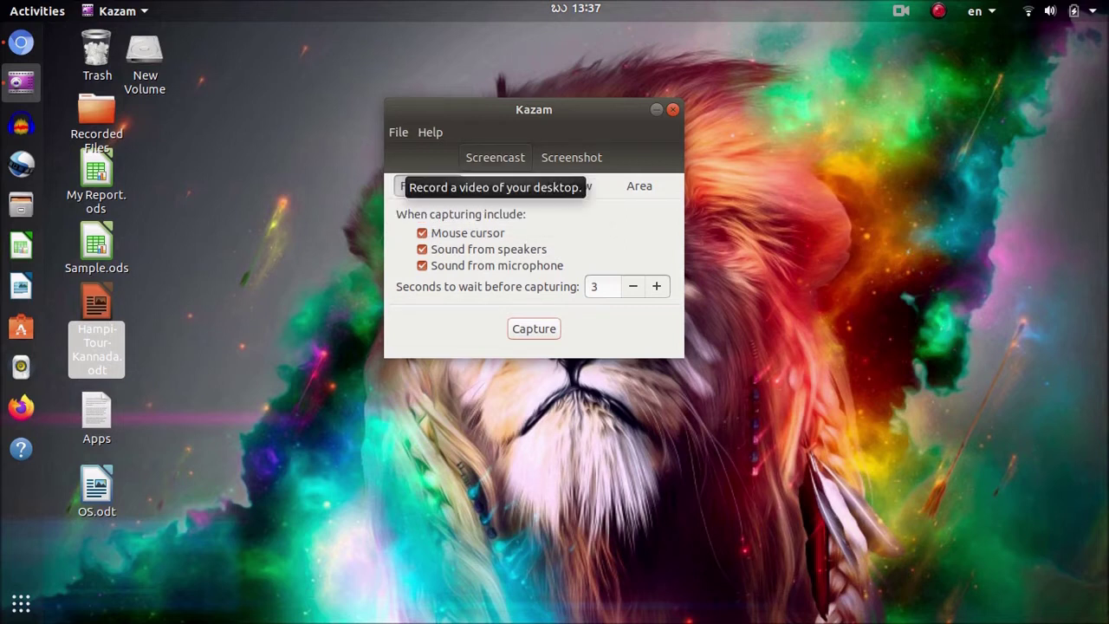
Step: Switch Kazam to Screenshot mode and open its general preferences
left_click(571, 157)
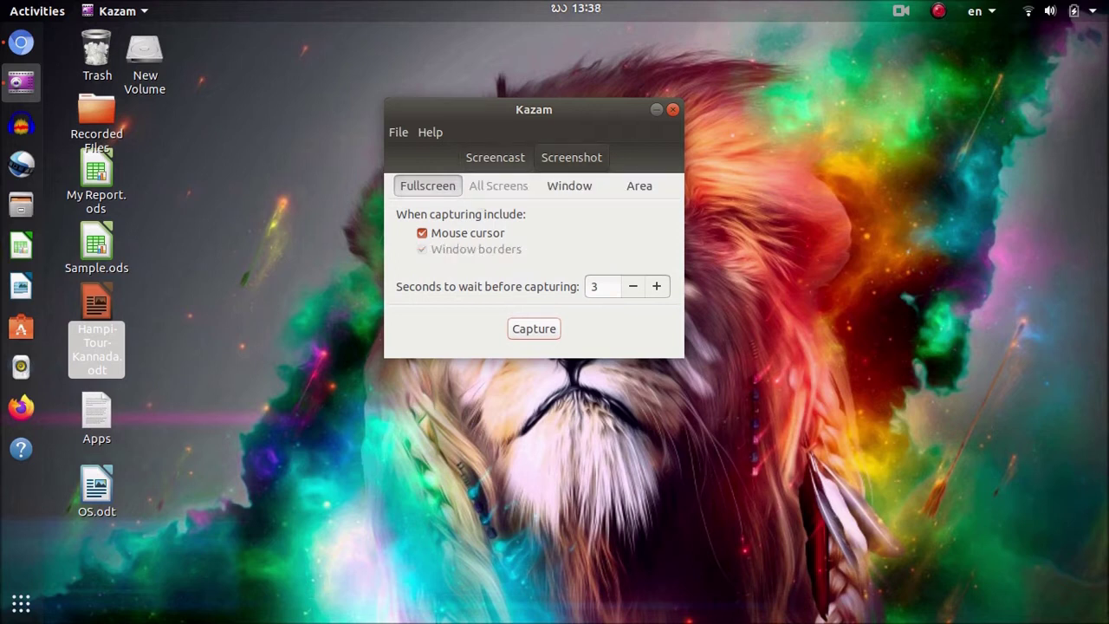
key("alt+f")
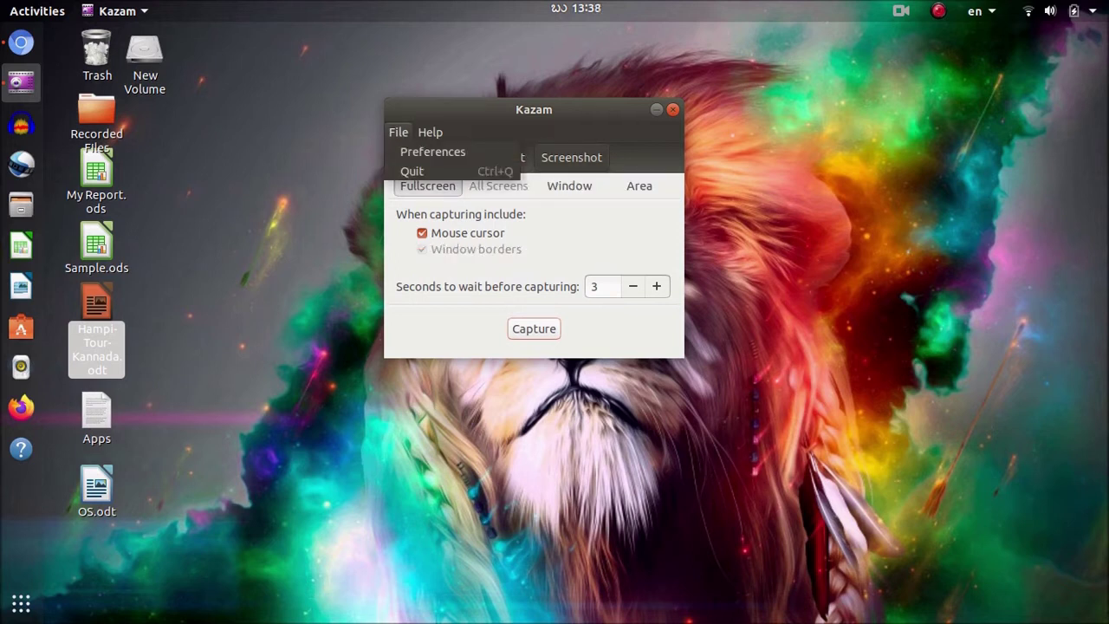
key("Down")
key("Return")
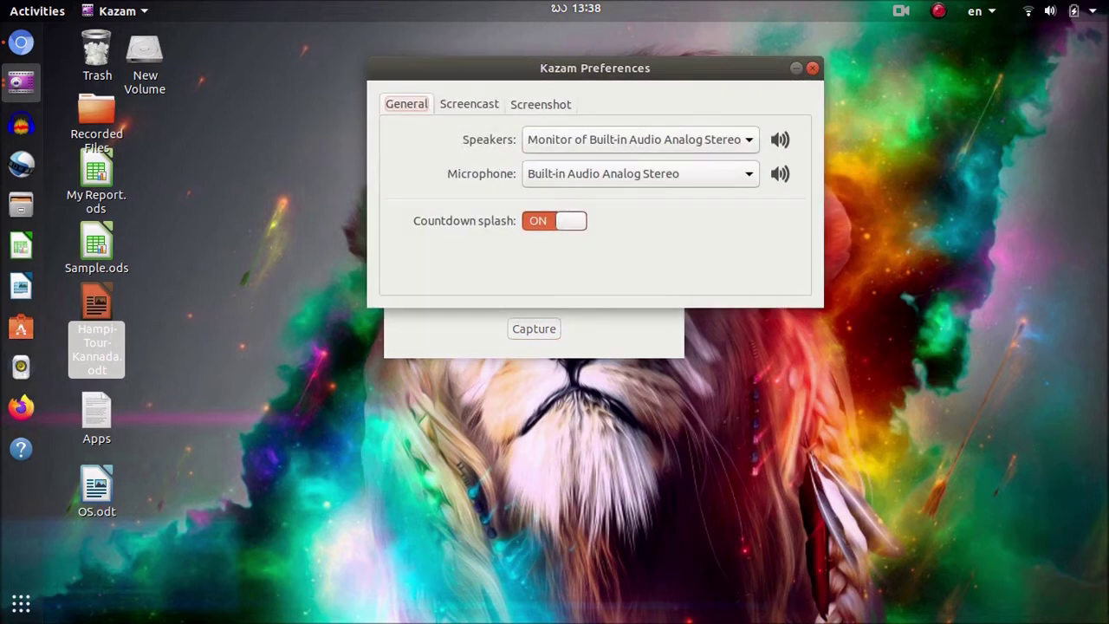
key("Tab")
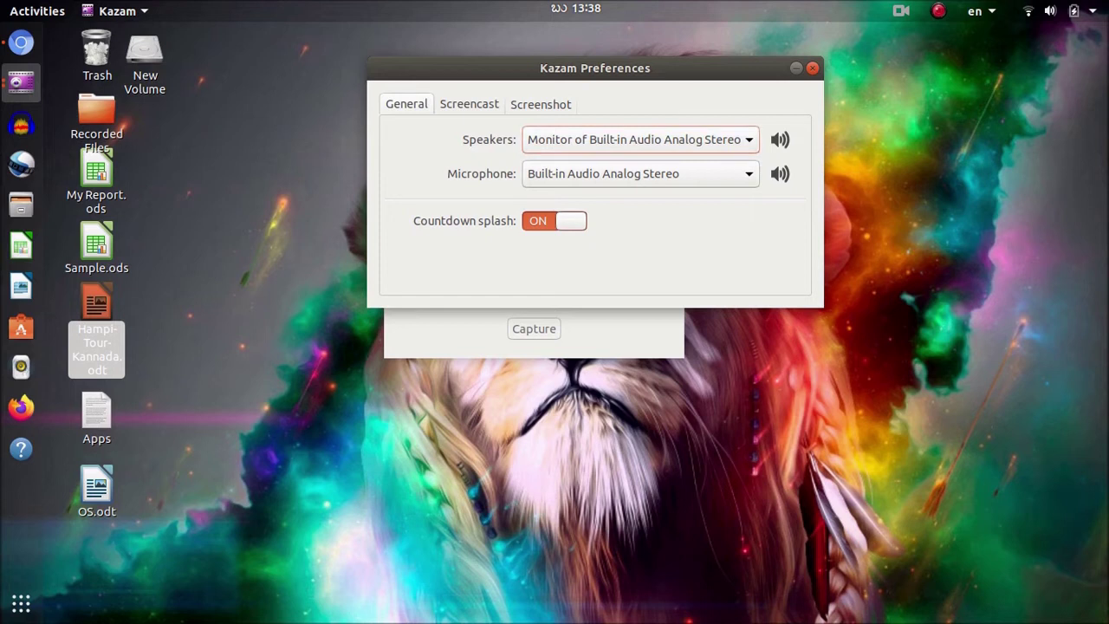
Step: Examine the screencast preferences, including the framerate setting and the available recording formats, without choosing another format
key("ctrl+Page_Down")
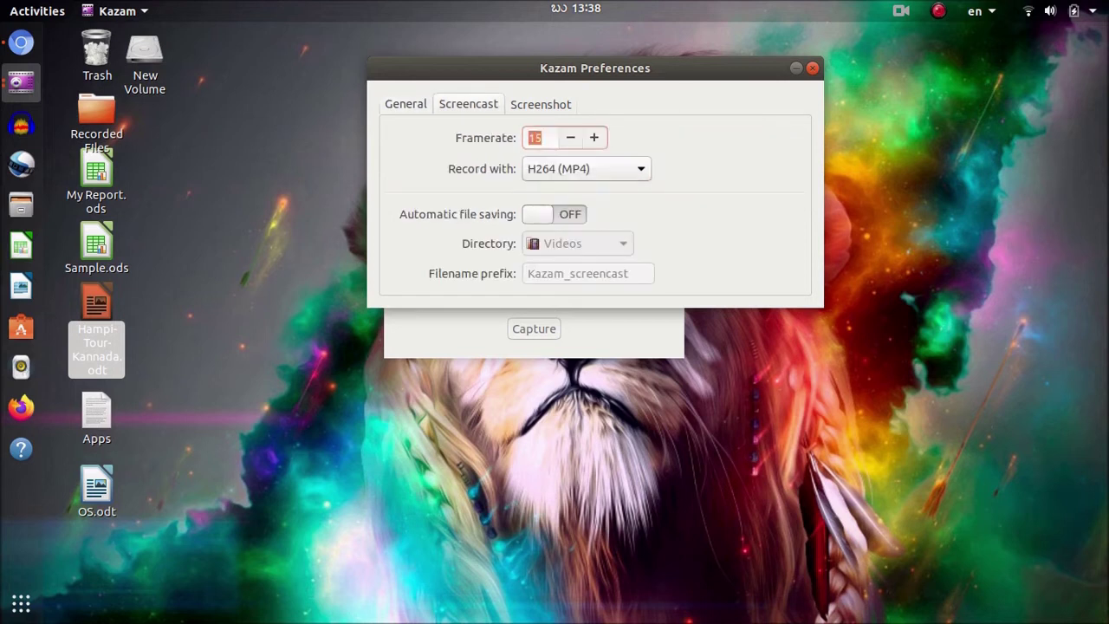
left_click(543, 138)
key("Tab")
key("space")
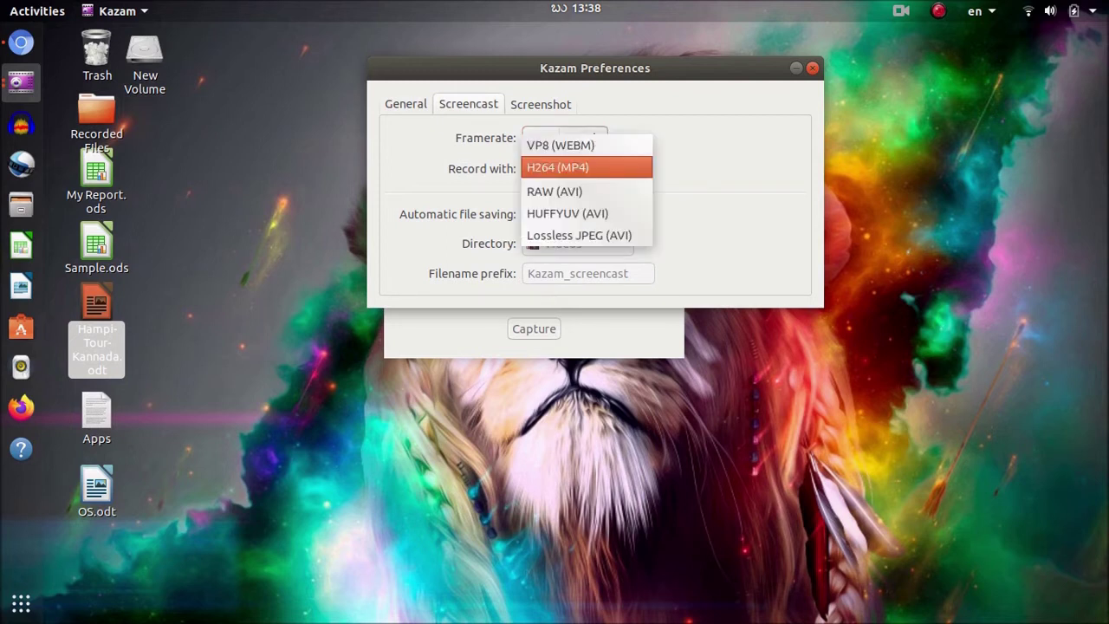
key("Down")
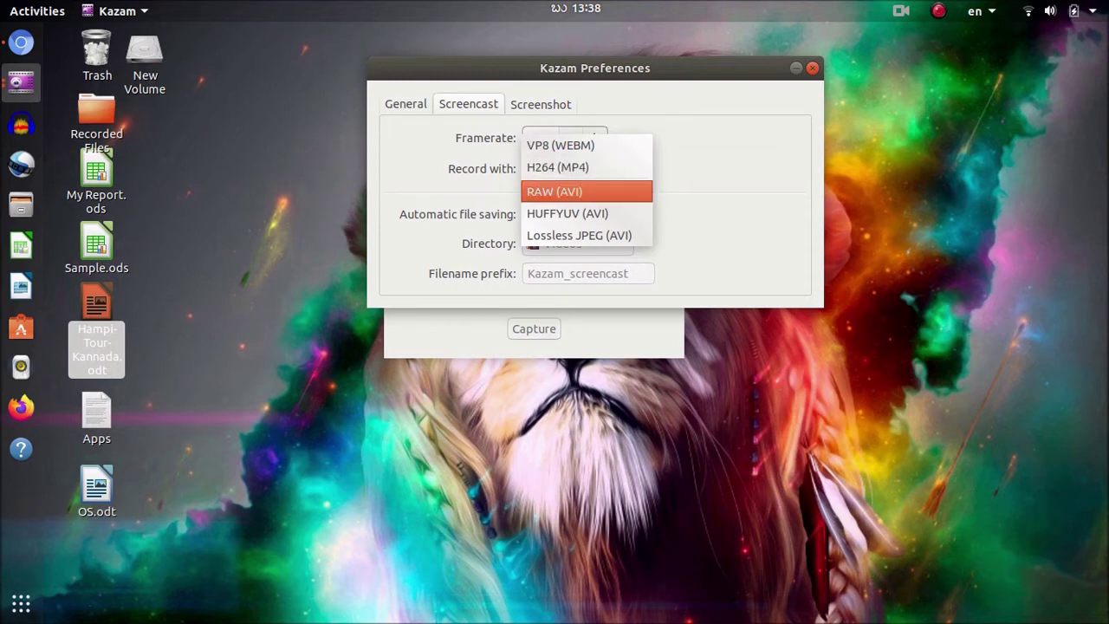
key("Escape")
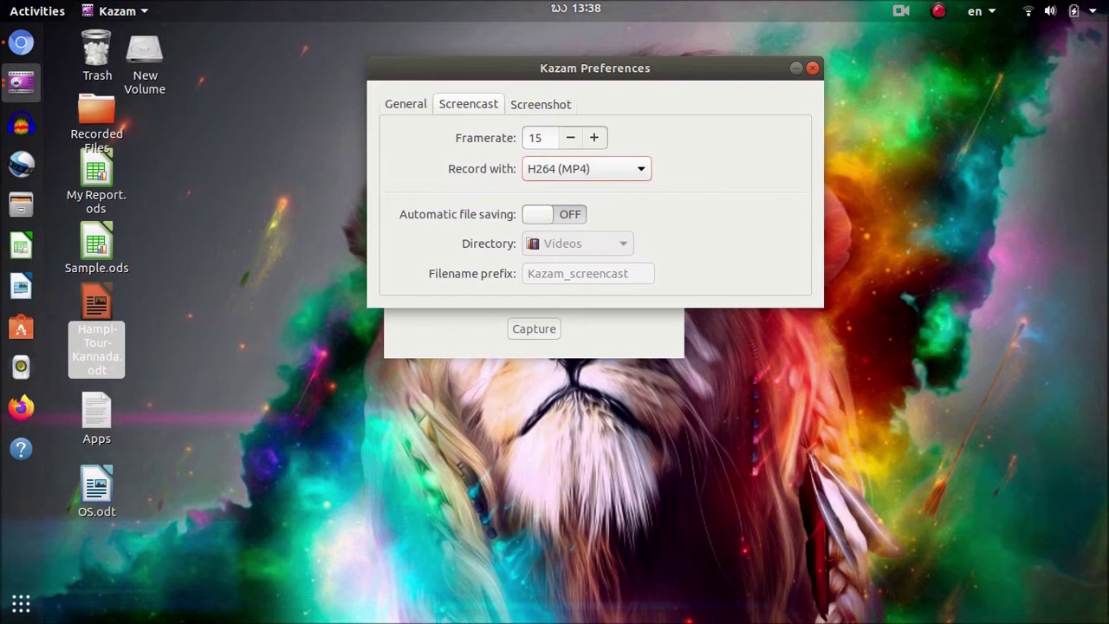
Step: Examine the screenshot preferences and the available shutter types without choosing another one, and close the preferences
key("Tab")
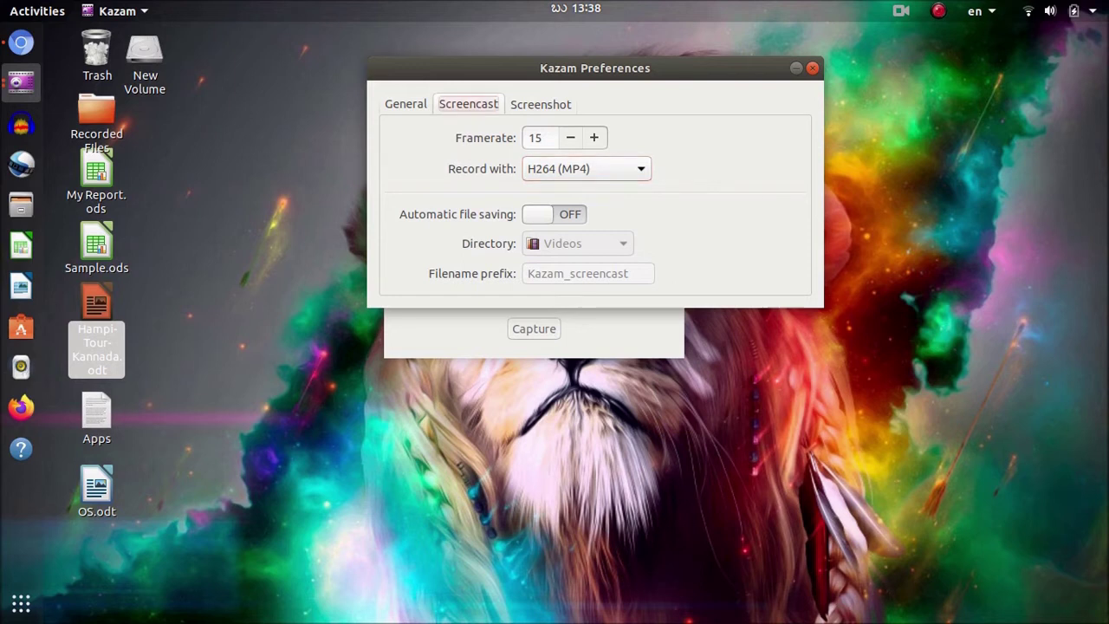
key("Tab")
key("Right")
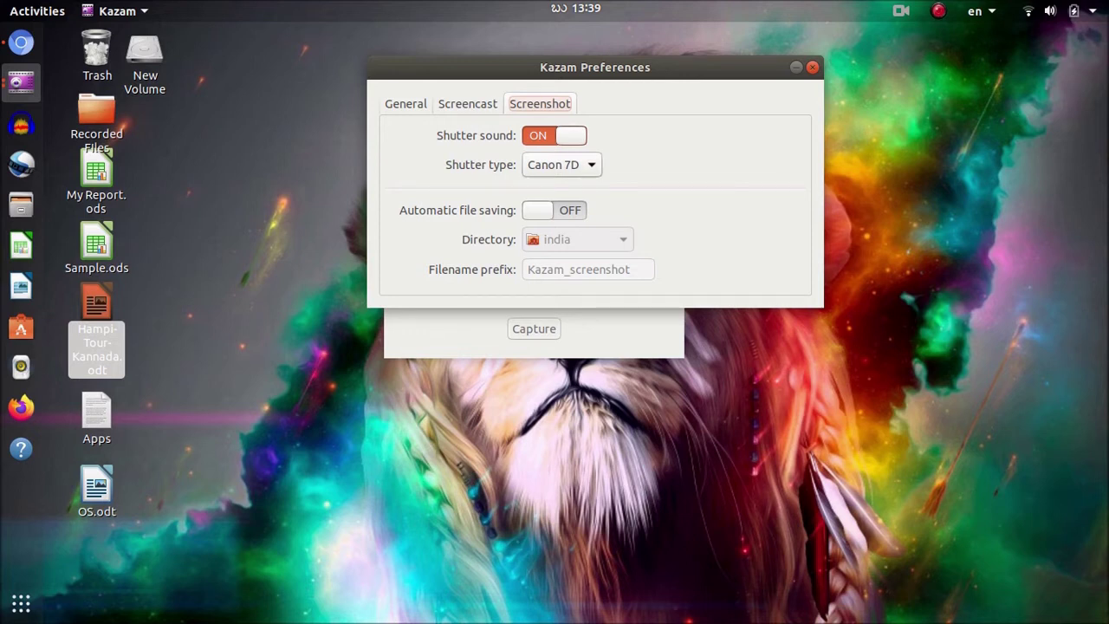
left_click(561, 165)
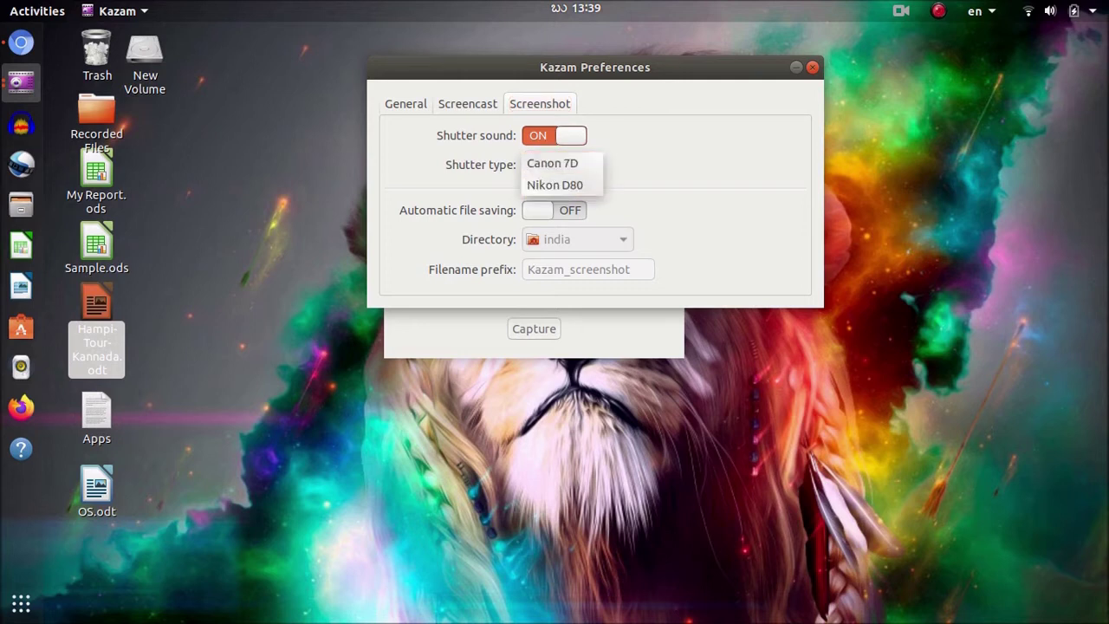
key("Escape")
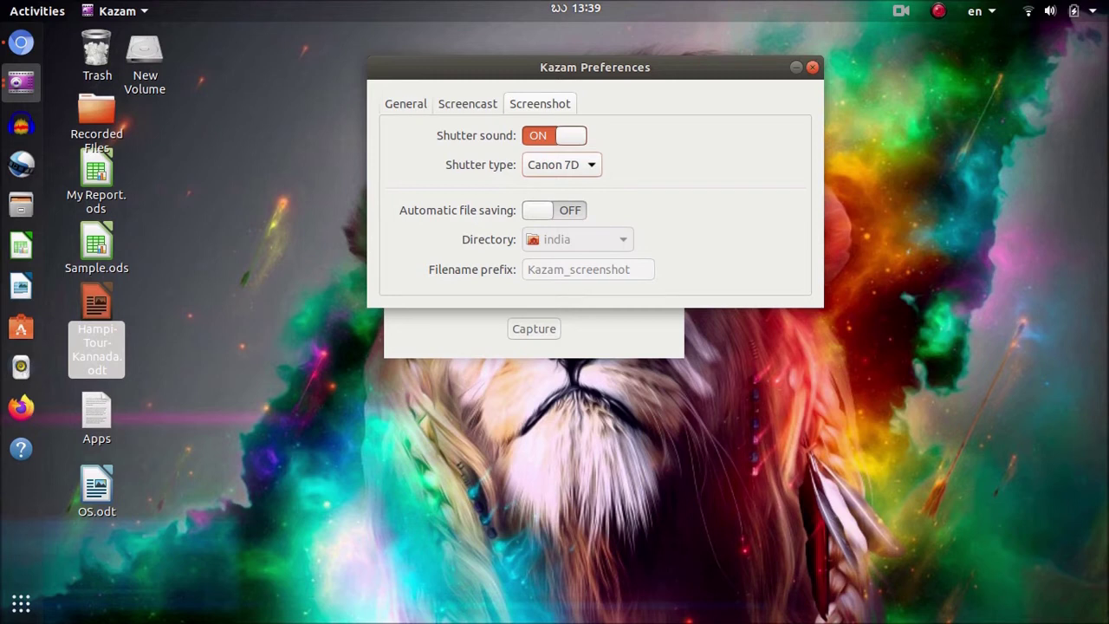
left_click(812, 67)
Step: View Kazam's About information, and compare the Screencast options with the Screenshot options, ending in Screenshot mode
left_click(430, 131)
left_click(446, 151)
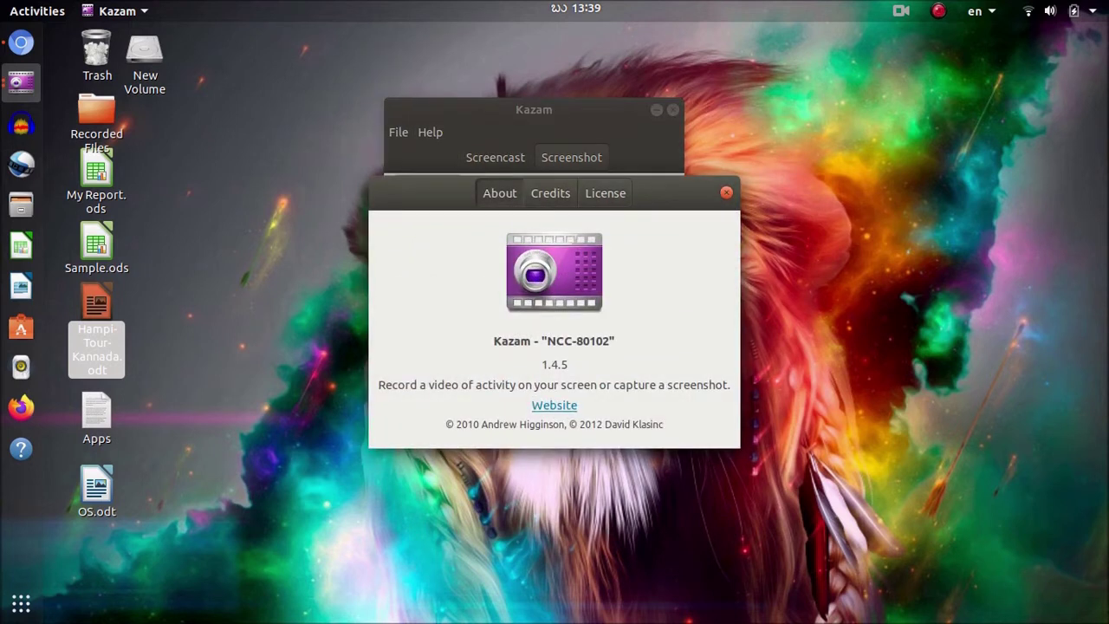
left_click(726, 192)
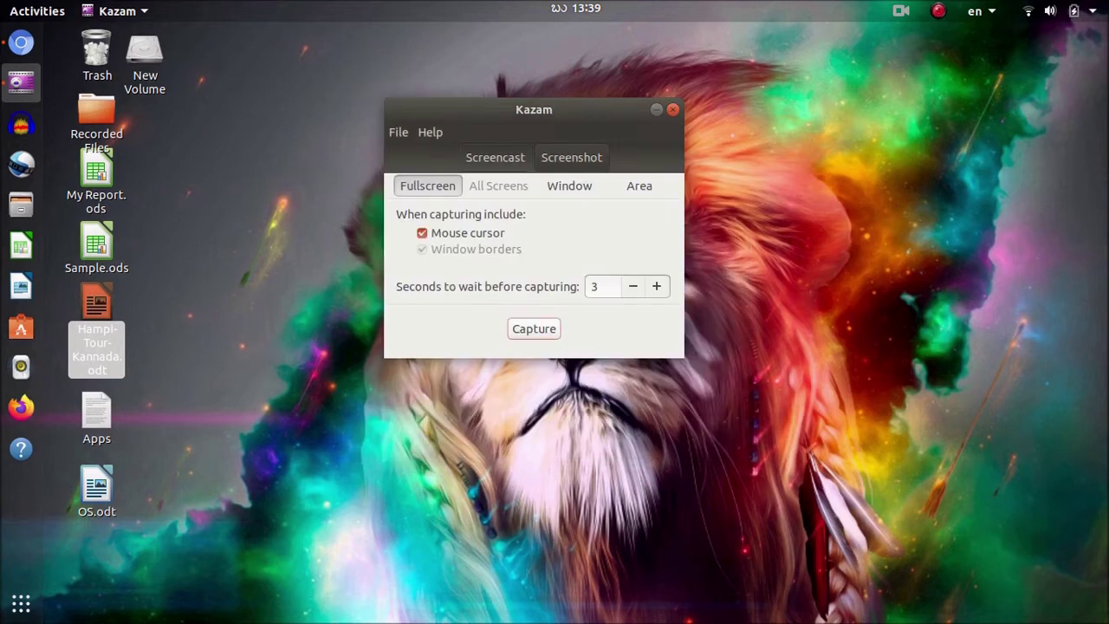
left_click(495, 157)
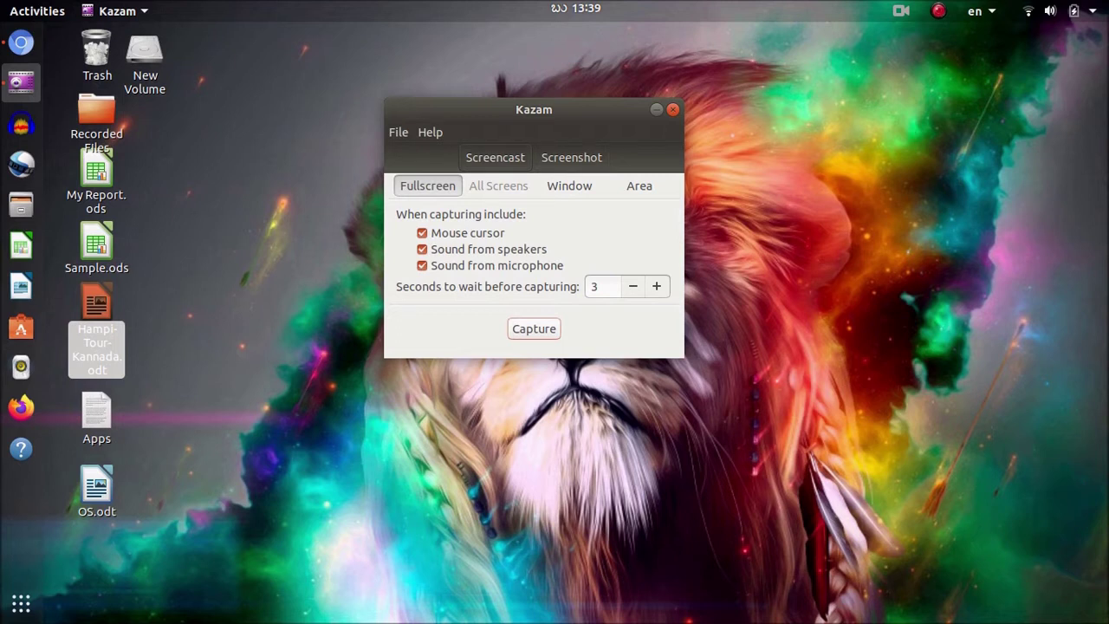
left_click(571, 157)
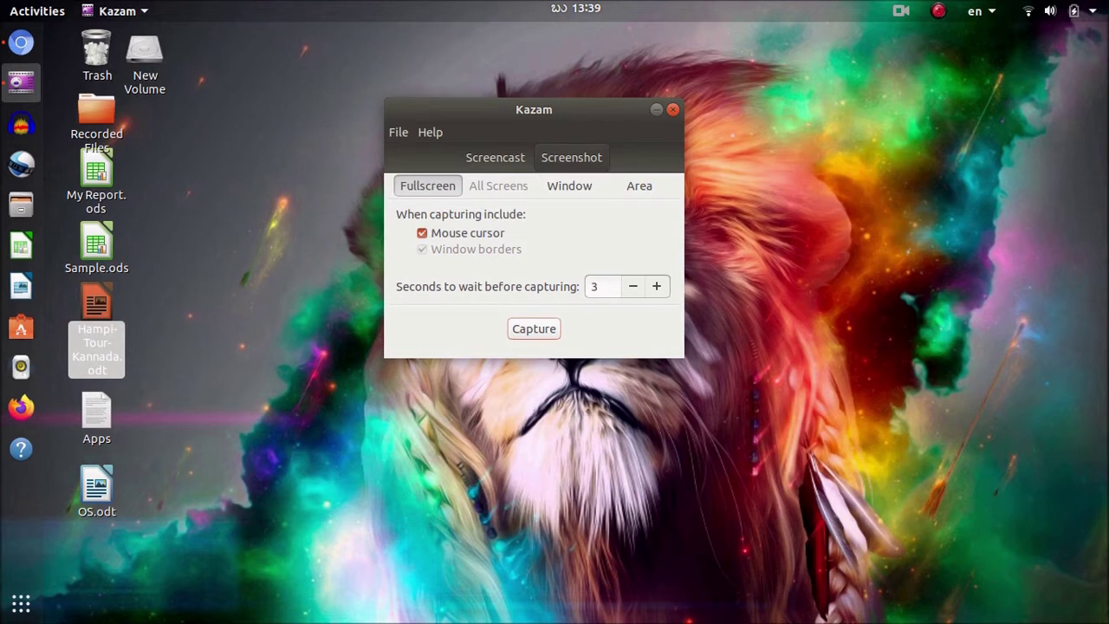
Step: Open the Recorded Files folder on the desktop to view its contents, and close it
left_click(96, 113)
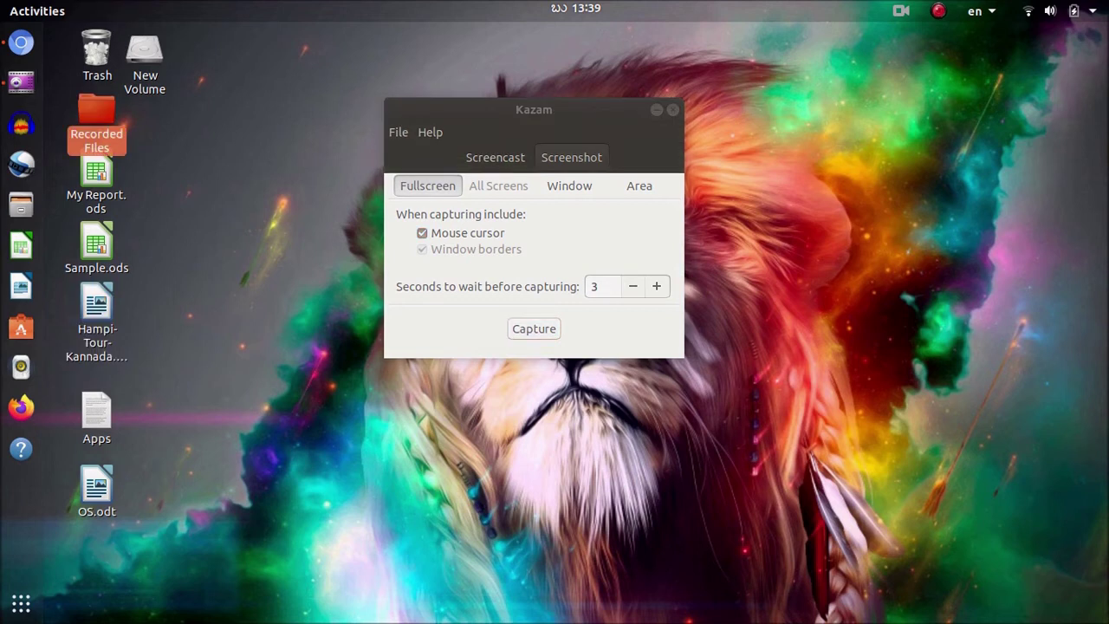
double_click(96, 113)
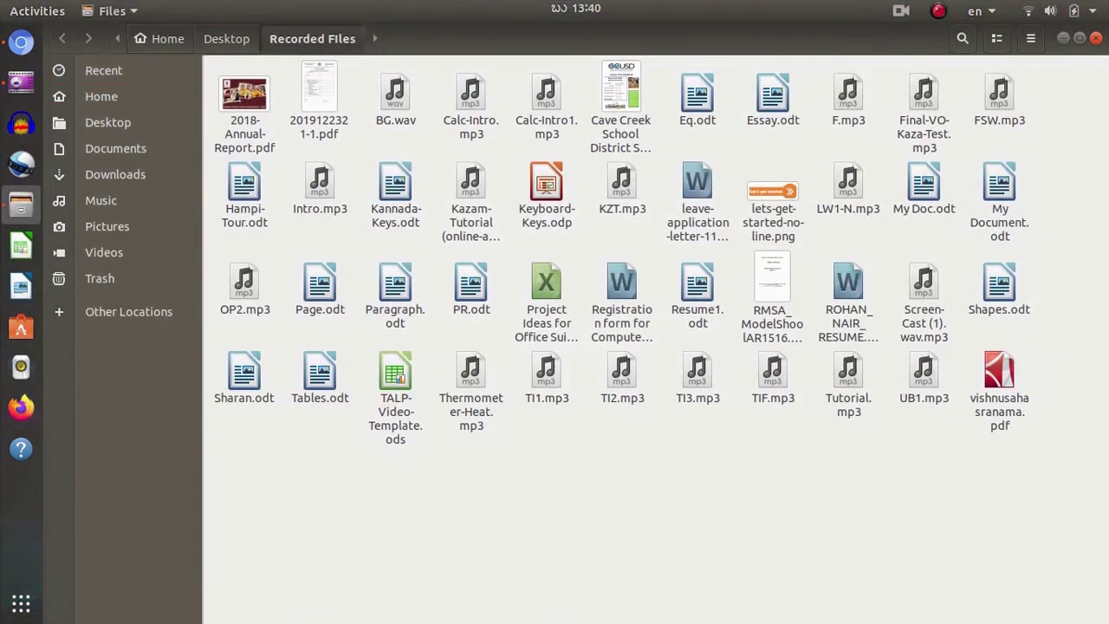
left_click(1095, 39)
Step: Capture a screenshot of an area of about 300 × 343 around the desktop icons and save it as s1.png in Pictures
left_click(639, 185)
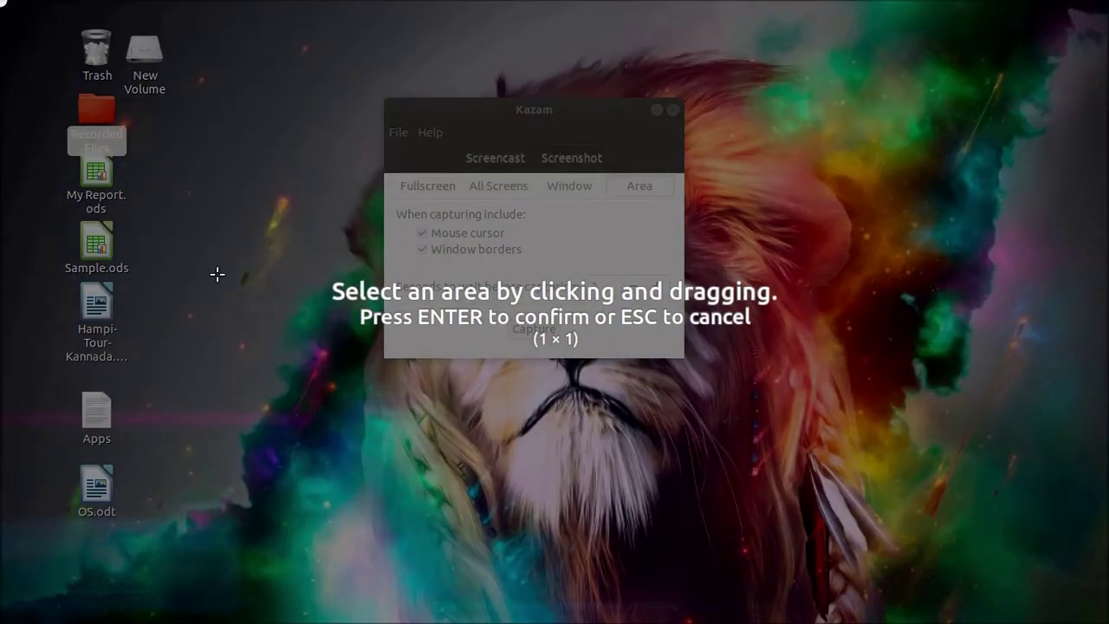
left_click_drag(107, 75, 268, 361)
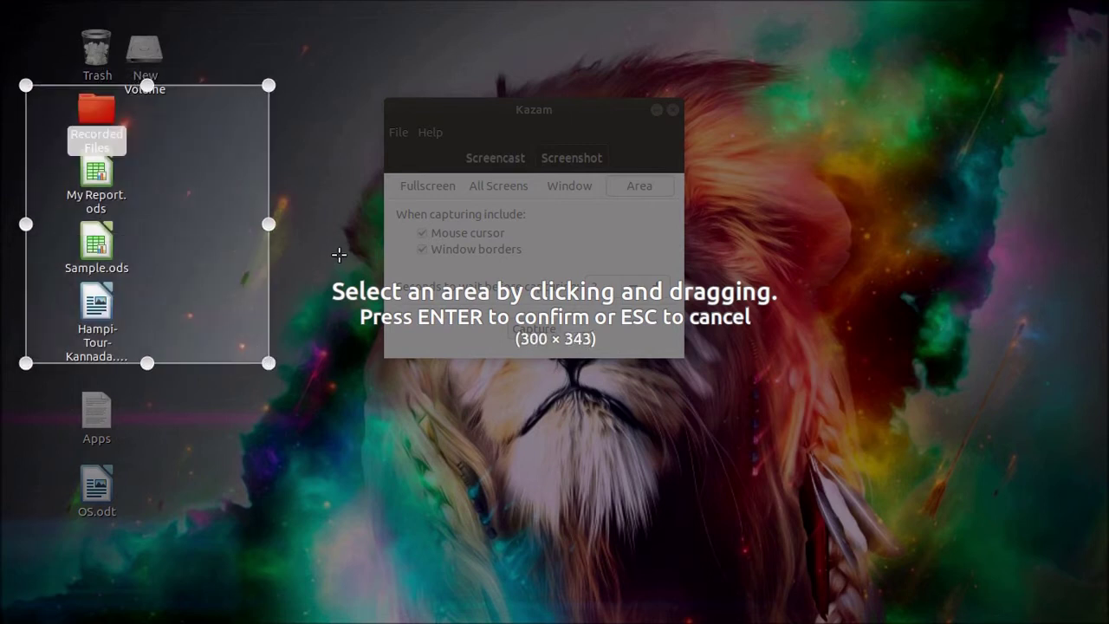
key("Return")
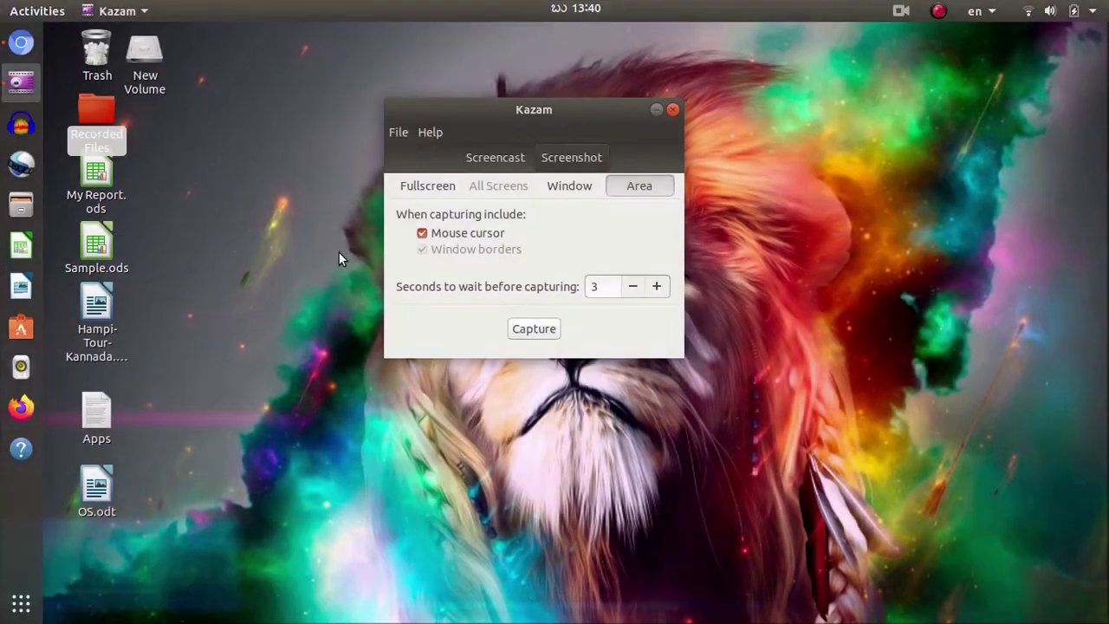
left_click(533, 329)
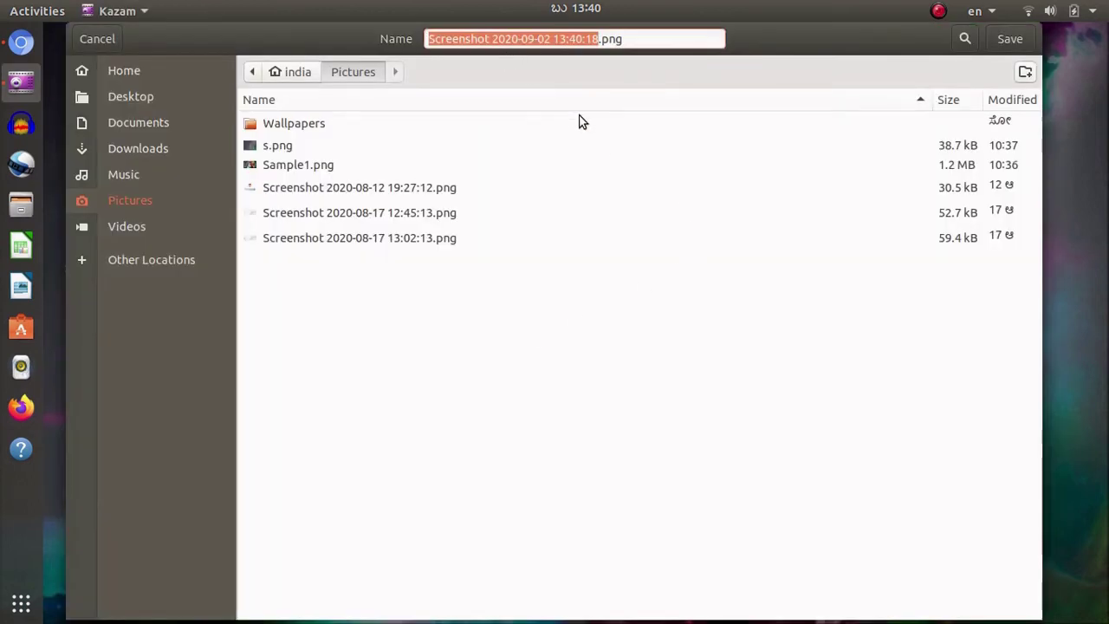
type("s1")
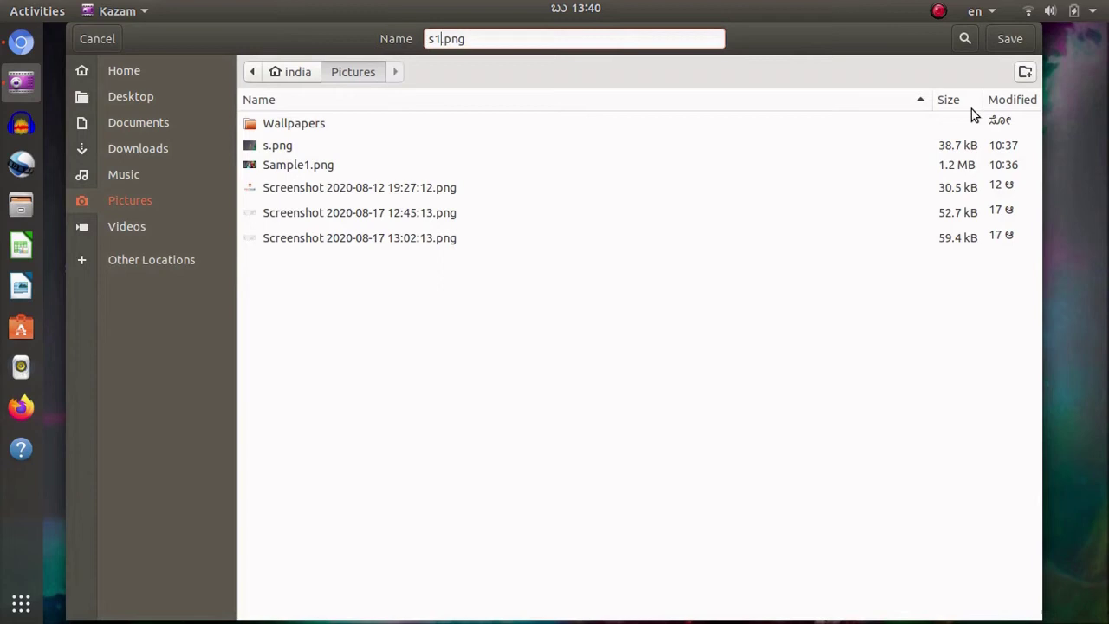
left_click(1009, 39)
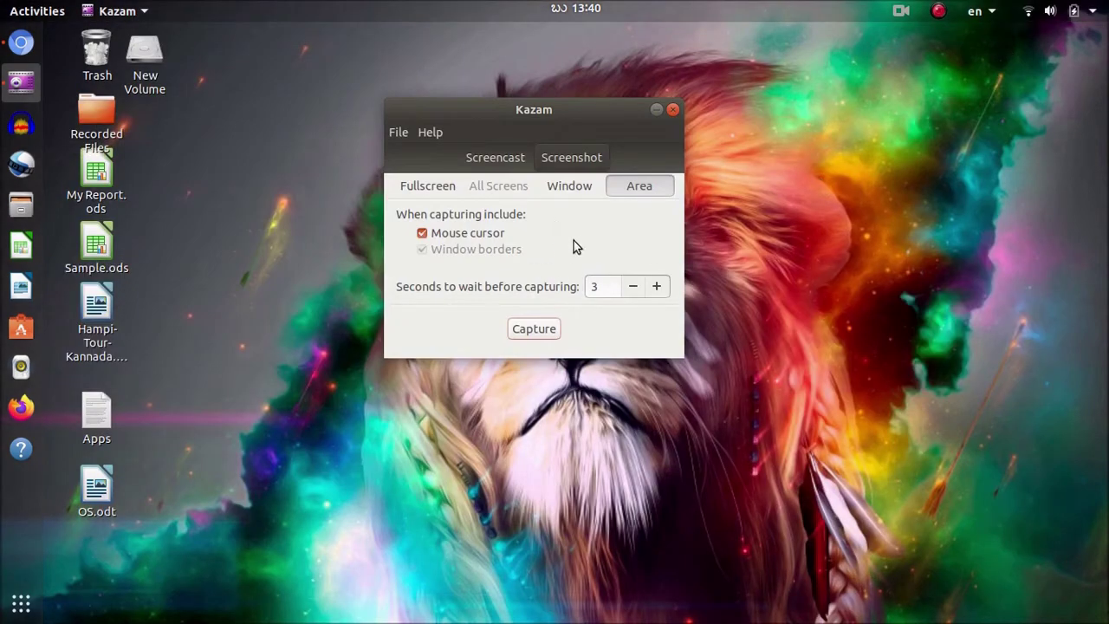
Step: Capture a fullscreen screenshot and save it as s2.png in Pictures
left_click(425, 190)
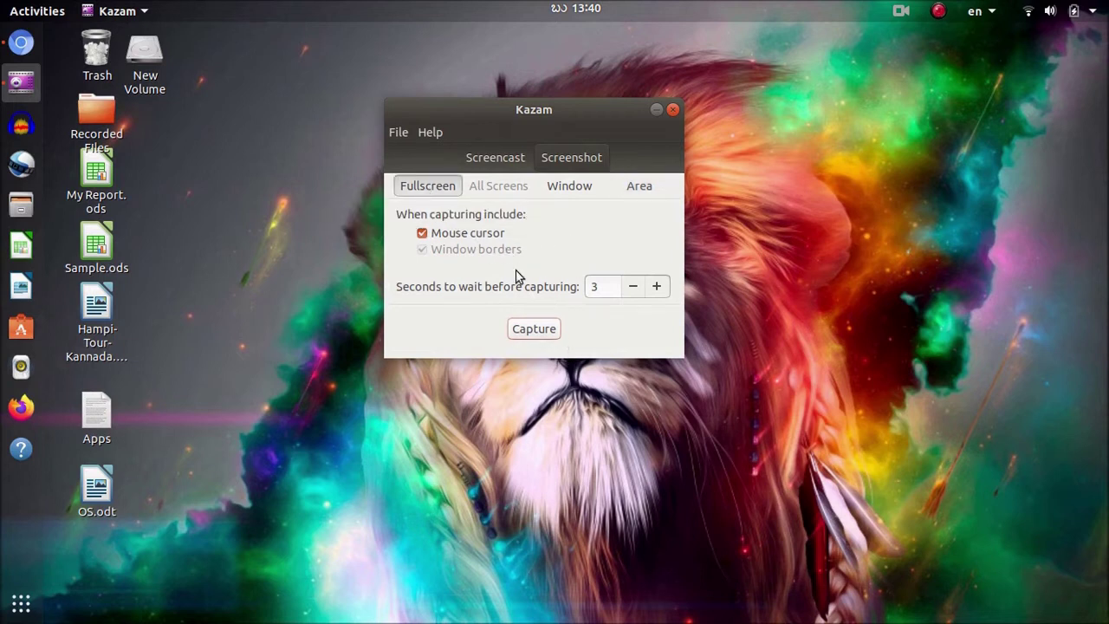
left_click(543, 330)
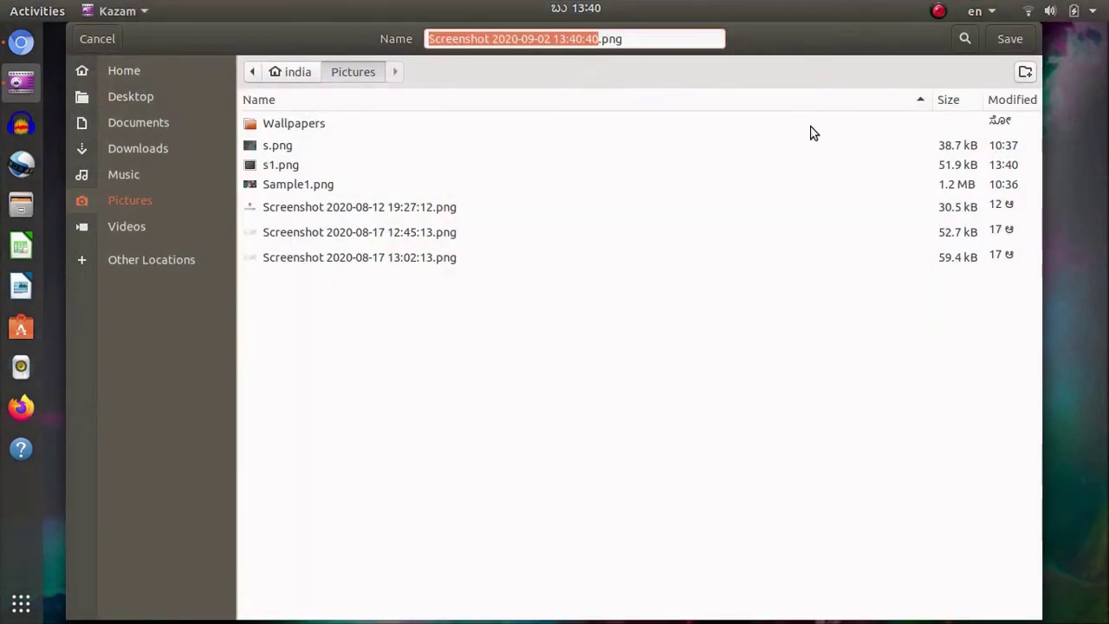
type("s2")
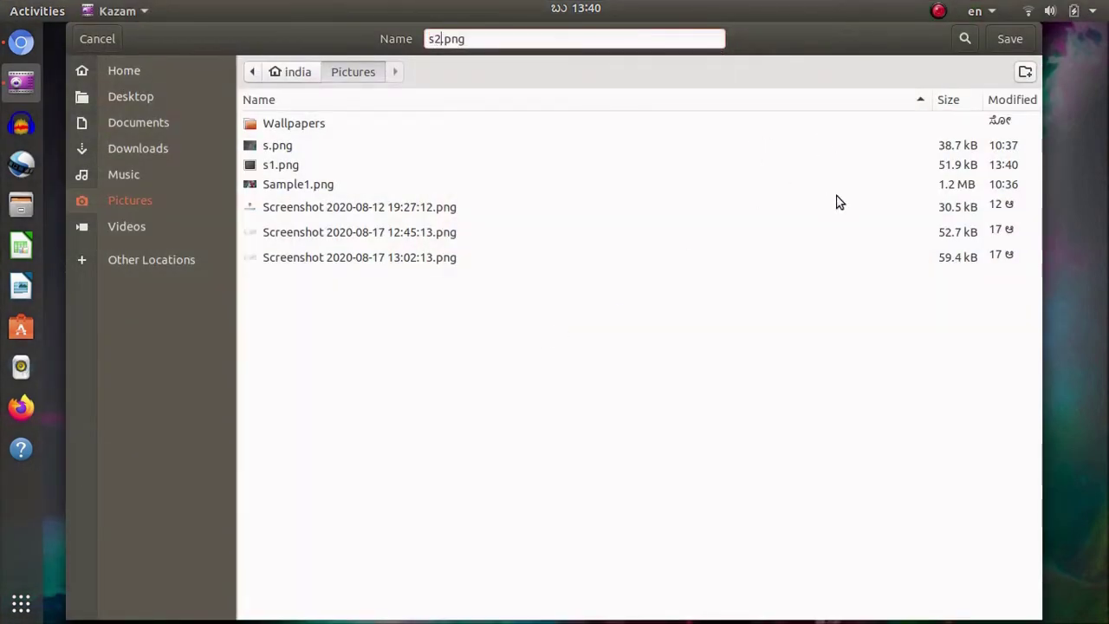
left_click(1009, 40)
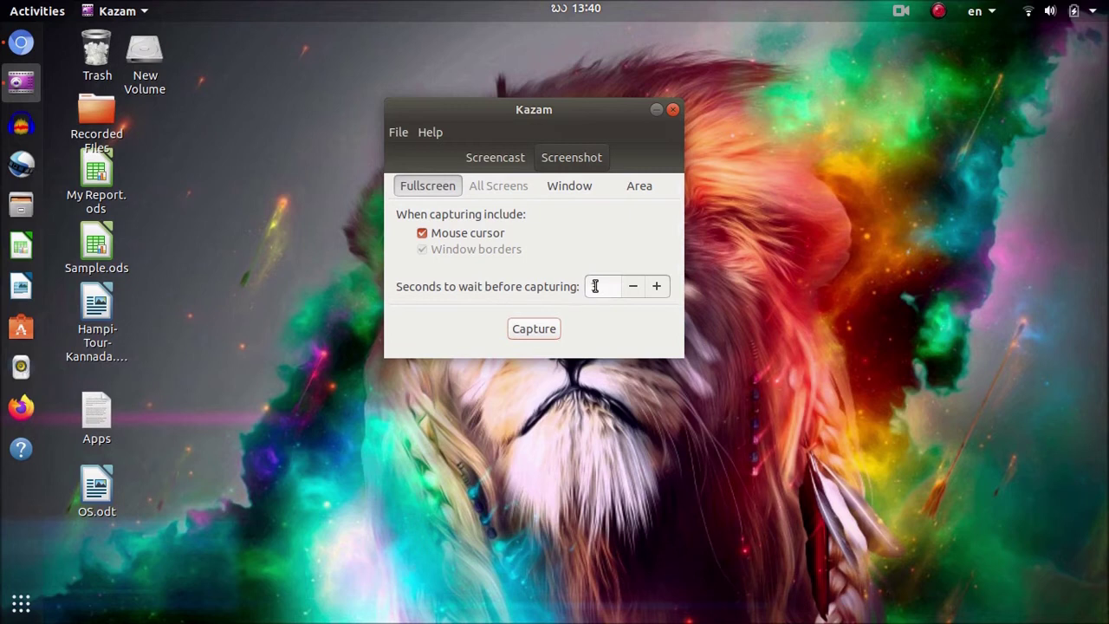
Step: Raise the delay before capturing by one second and set it back to 3
left_click(658, 295)
left_click(633, 292)
Step: View the images s.png, s1.png and s2.png in the Pictures folder, and close the file manager
left_click(21, 205)
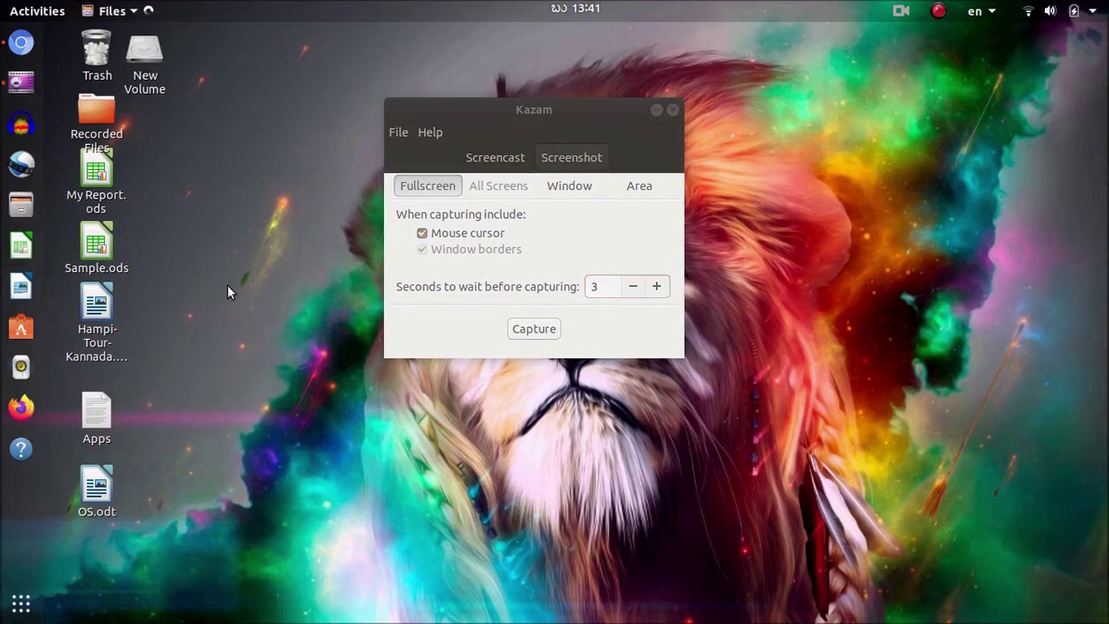
left_click(97, 228)
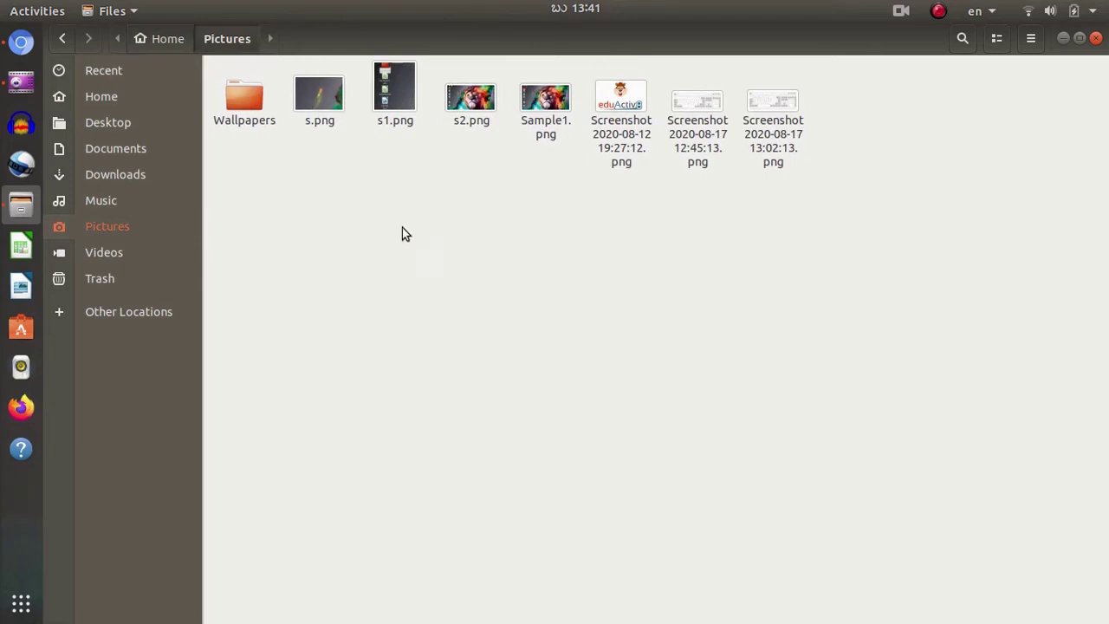
double_click(320, 95)
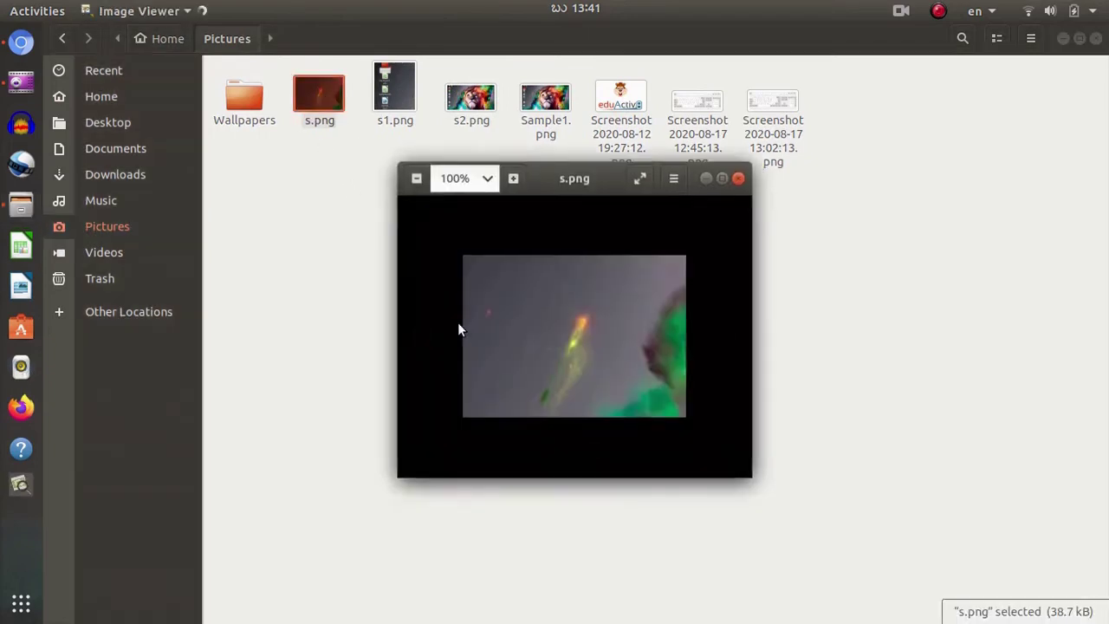
left_click(739, 176)
double_click(394, 118)
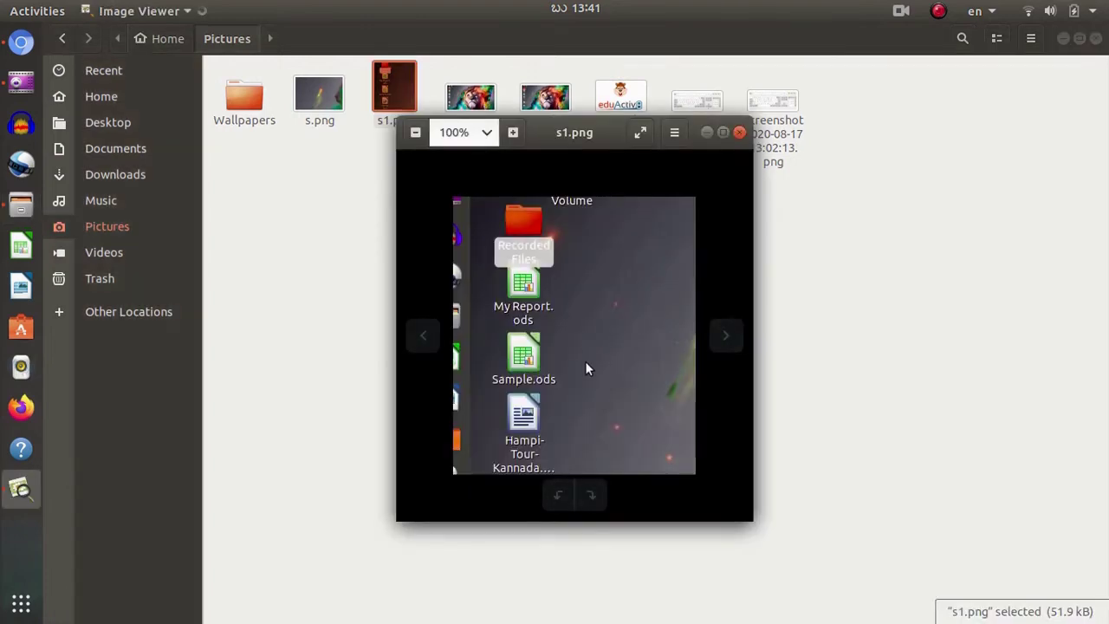
left_click(738, 132)
left_click(437, 288)
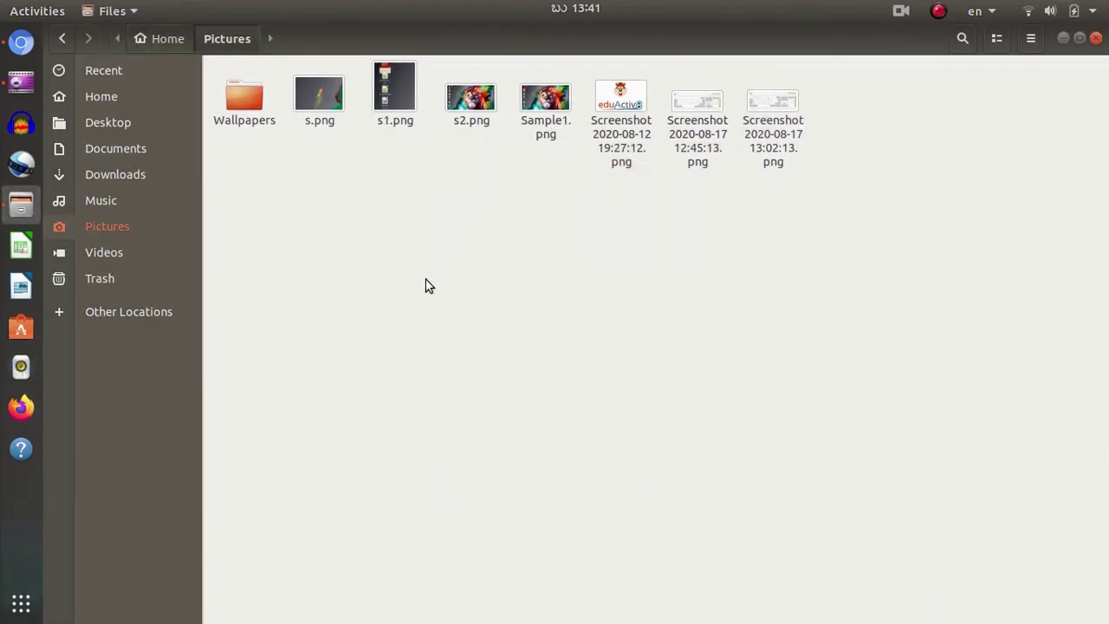
double_click(462, 98)
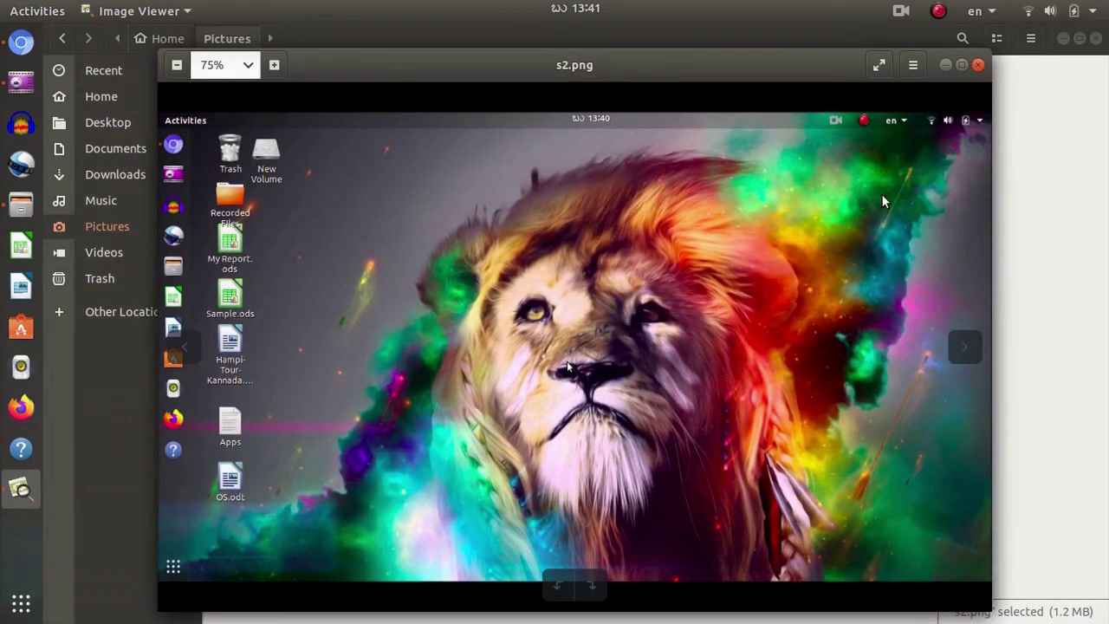
left_click(977, 65)
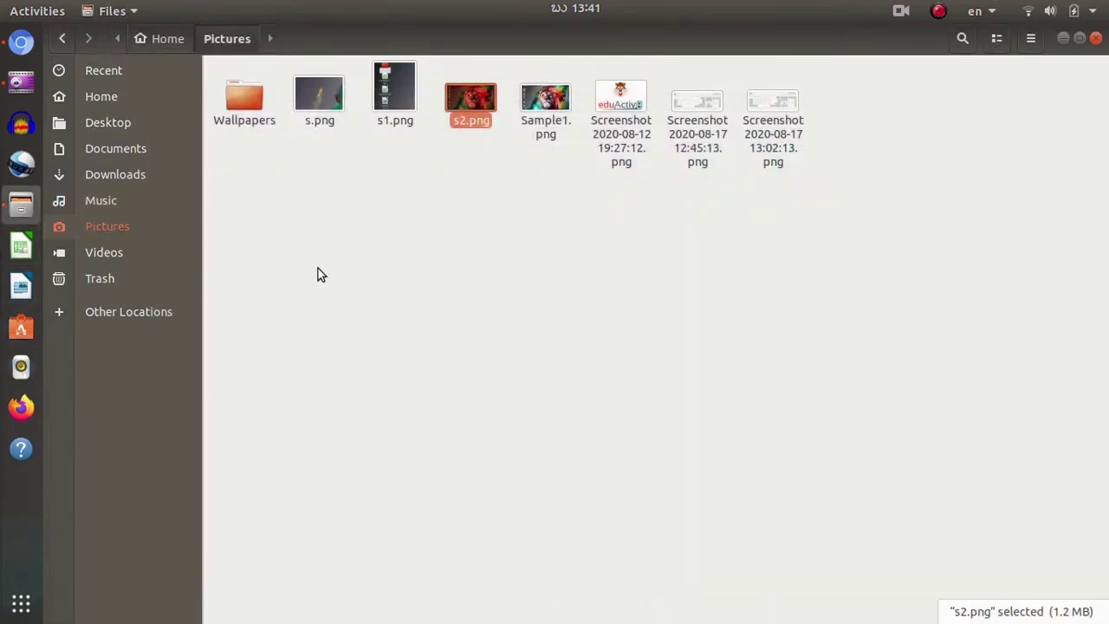
left_click(1099, 38)
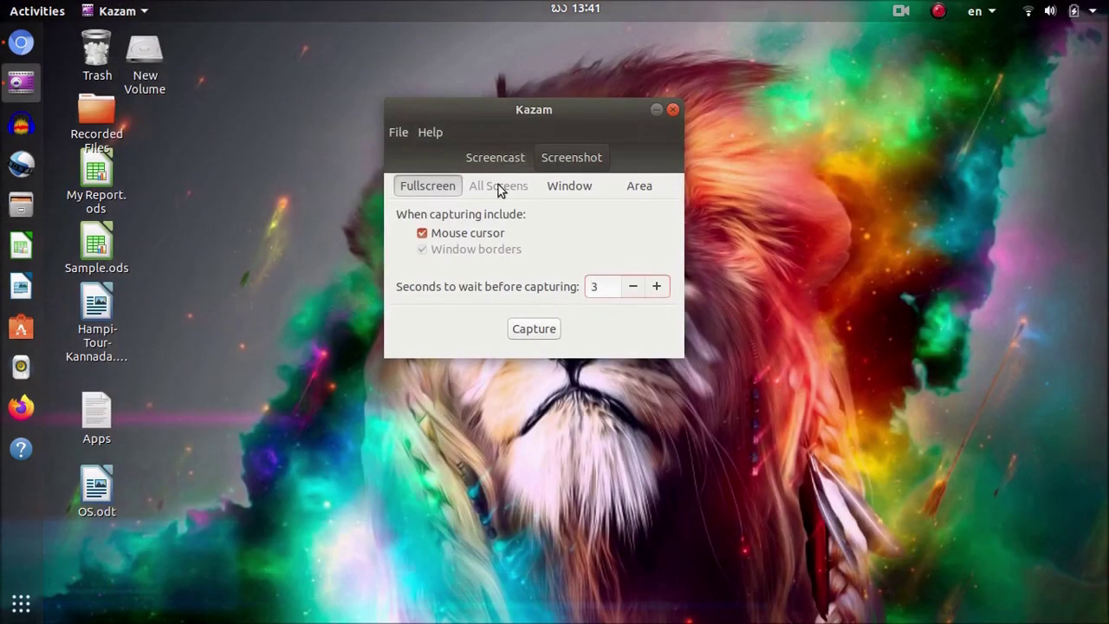
Step: Switch between the Screencast and Screenshot options to compare them, leaving Kazam in Screencast mode
left_click(487, 157)
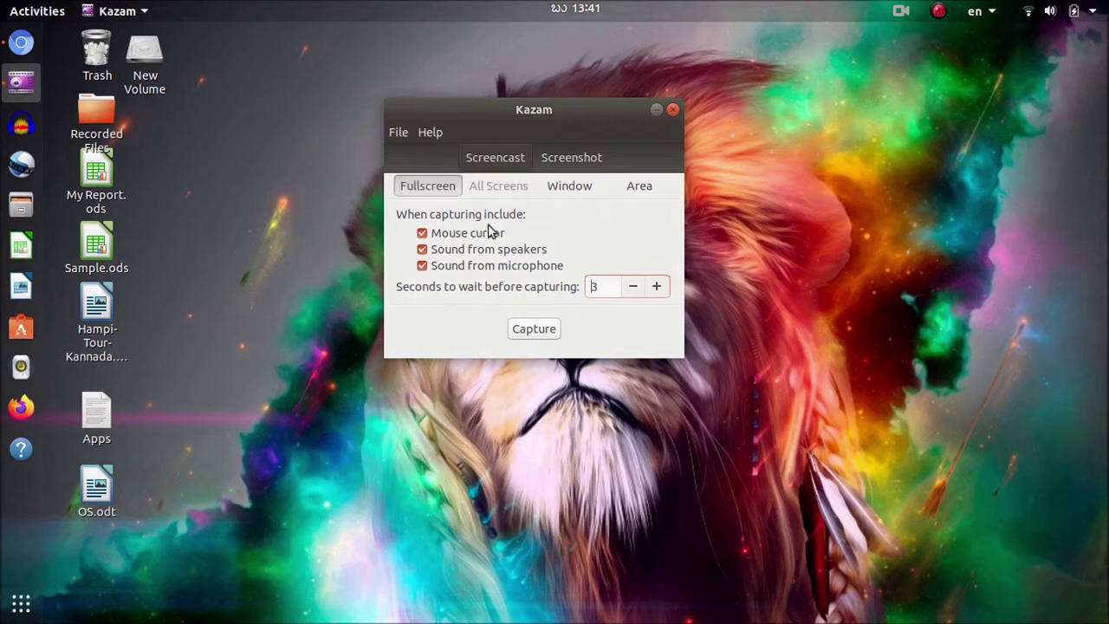
left_click(567, 159)
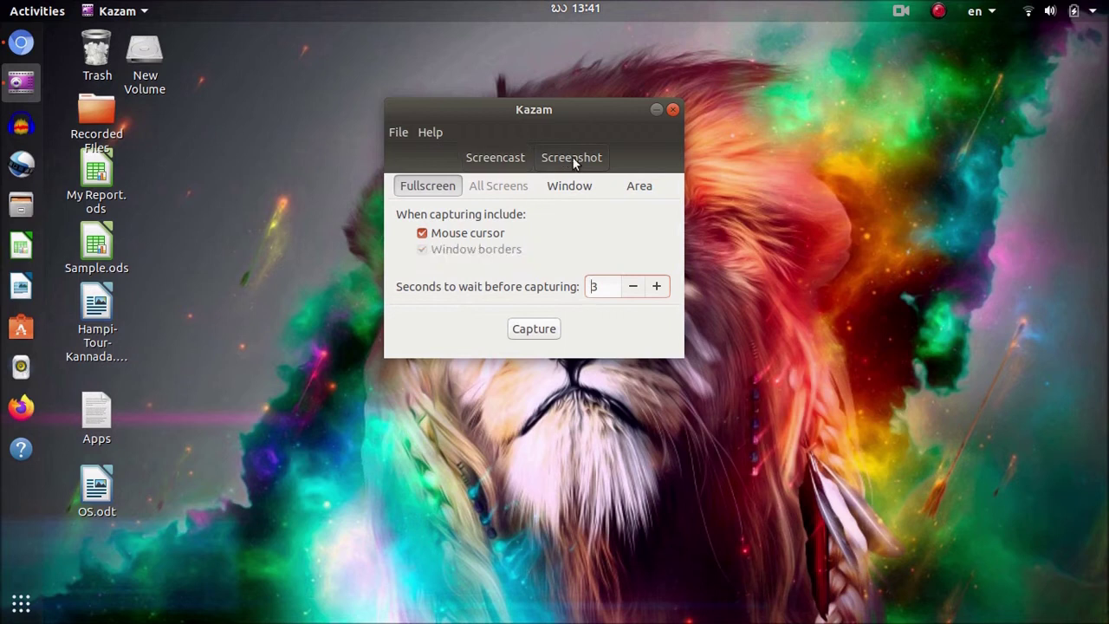
left_click(487, 165)
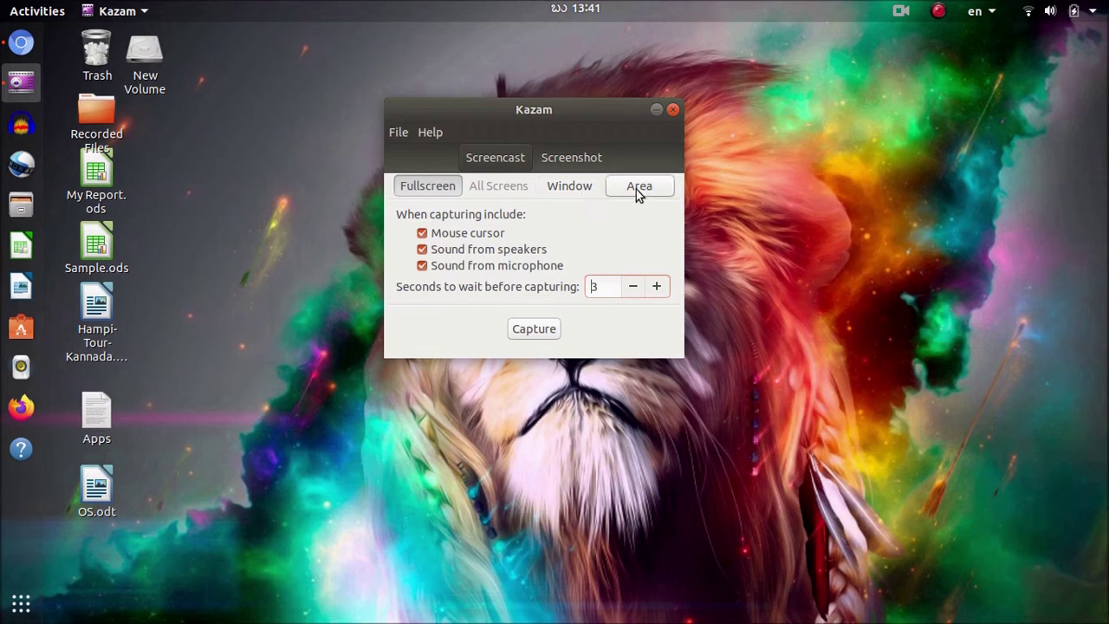
left_click_drag(254, 158, 211, 132)
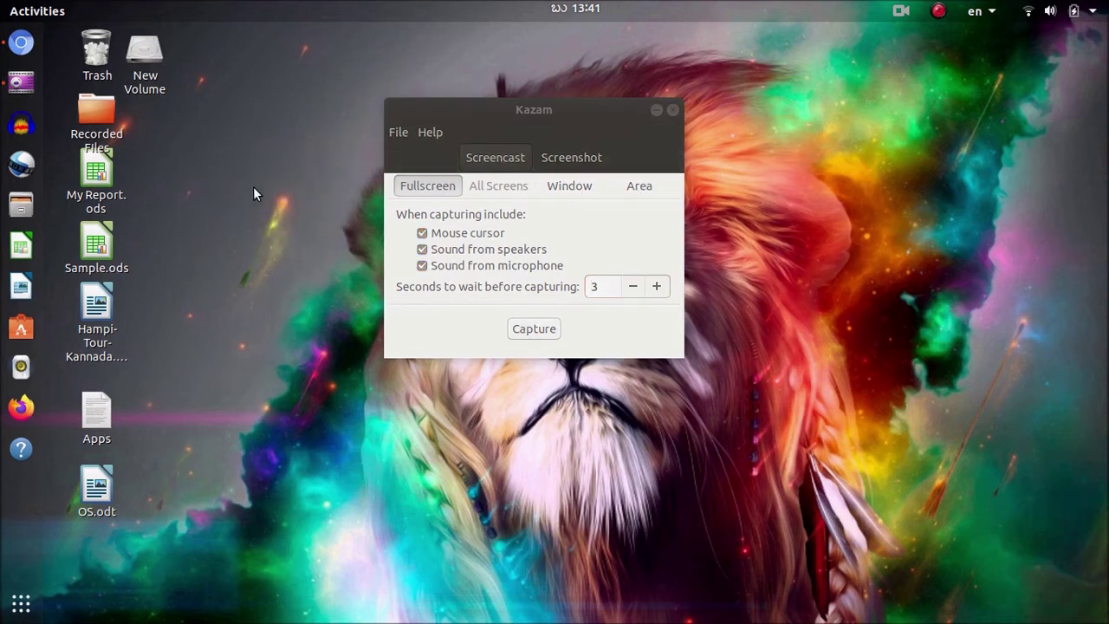
left_click(565, 125)
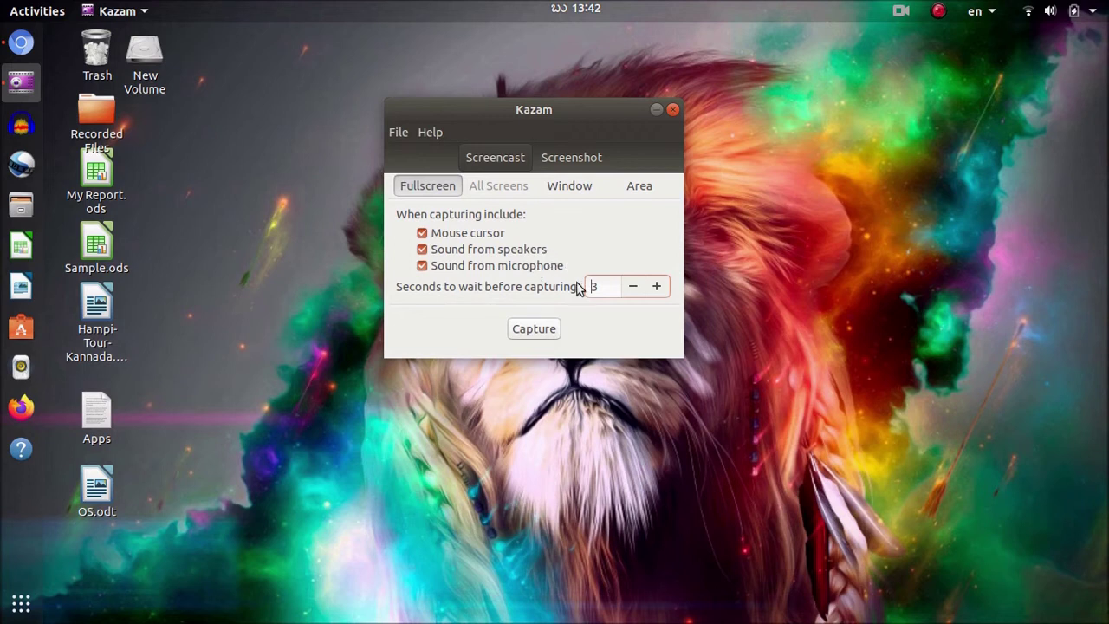
Step: Start a fullscreen screencast recording with the 3-second delay and switch to the Chromium browser
left_click(437, 192)
left_click(532, 335)
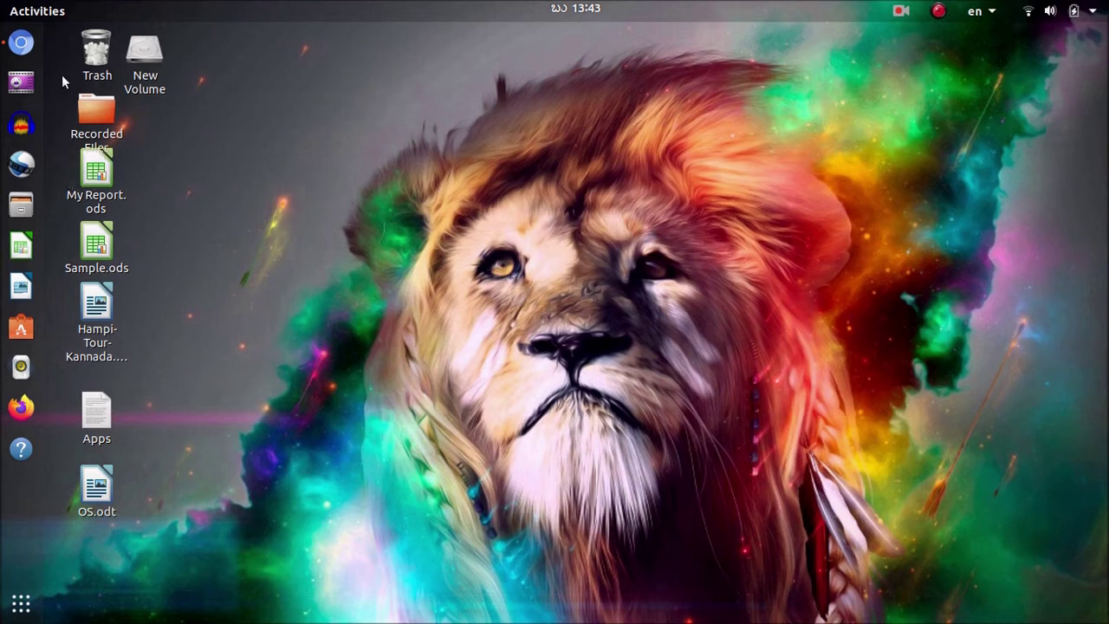
left_click(21, 41)
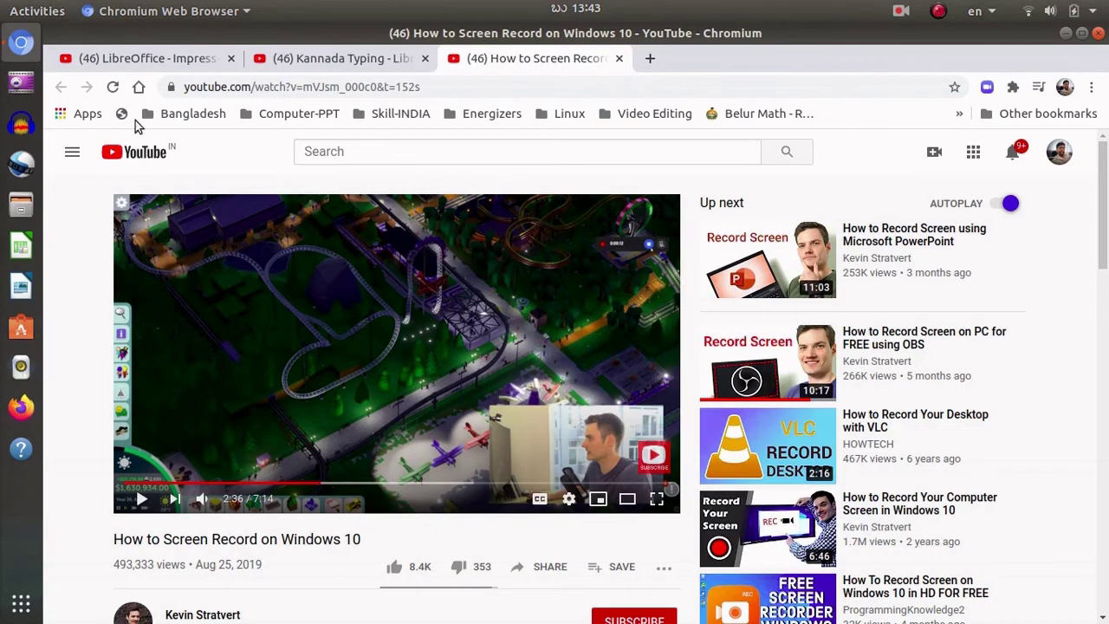
Step: Play the LibreOffice Impress School Project Ideas video on YouTube, skip ahead to about 1:17 and pause it
left_click(176, 60)
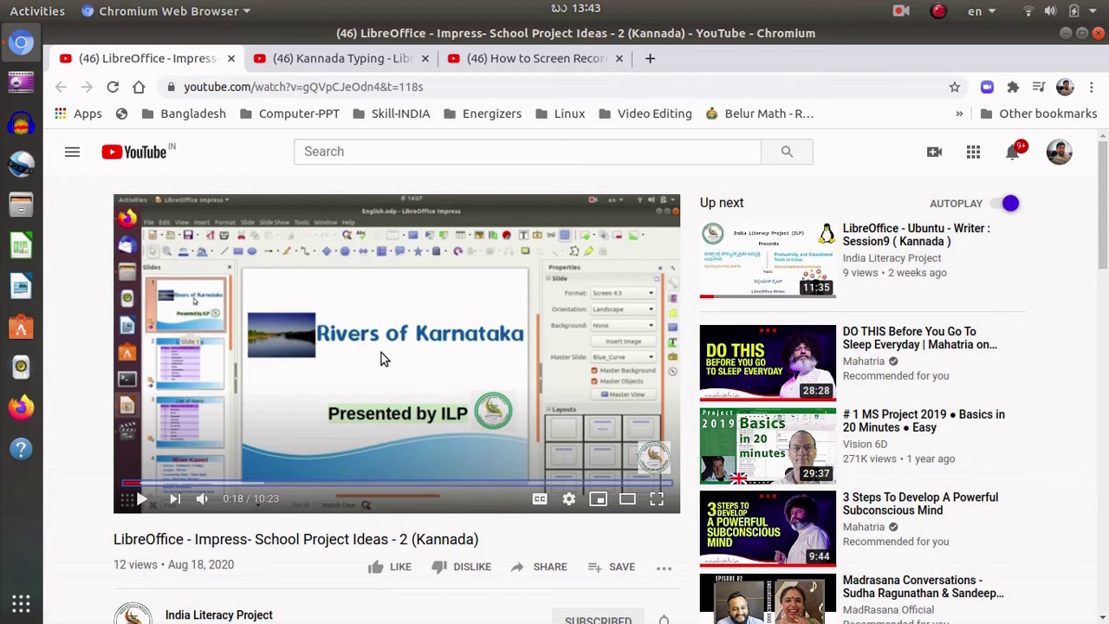
left_click(153, 490)
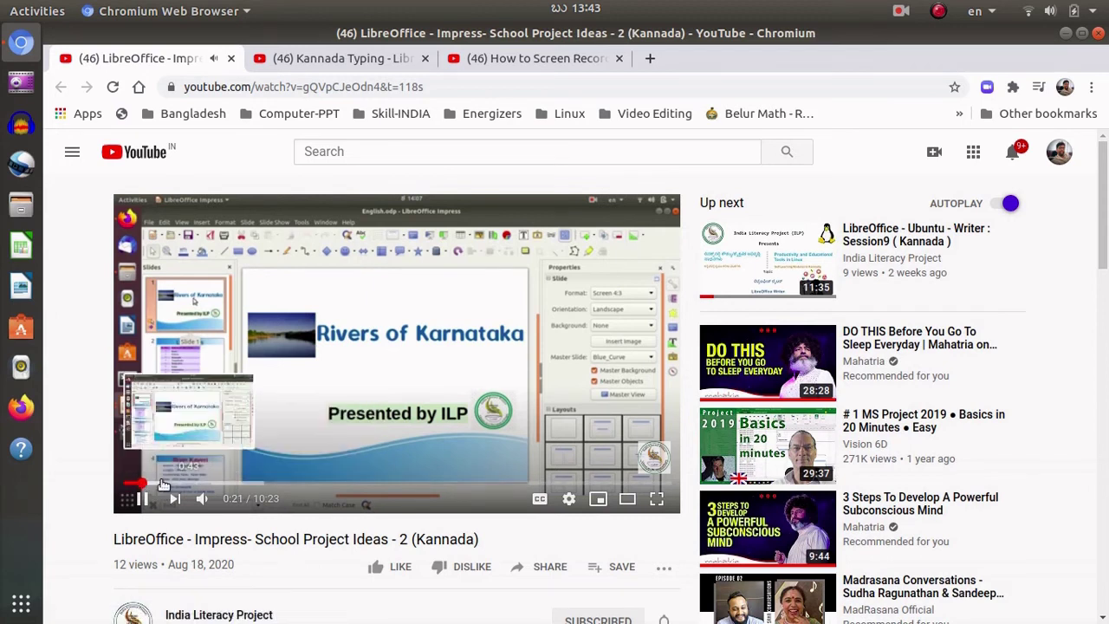
left_click(189, 485)
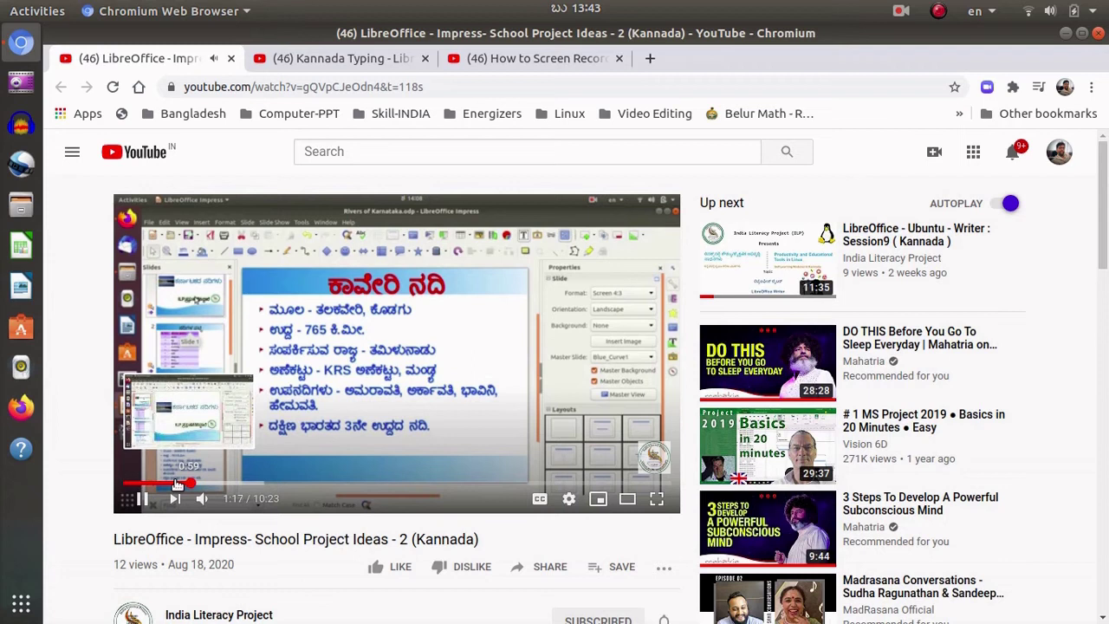
left_click(145, 490)
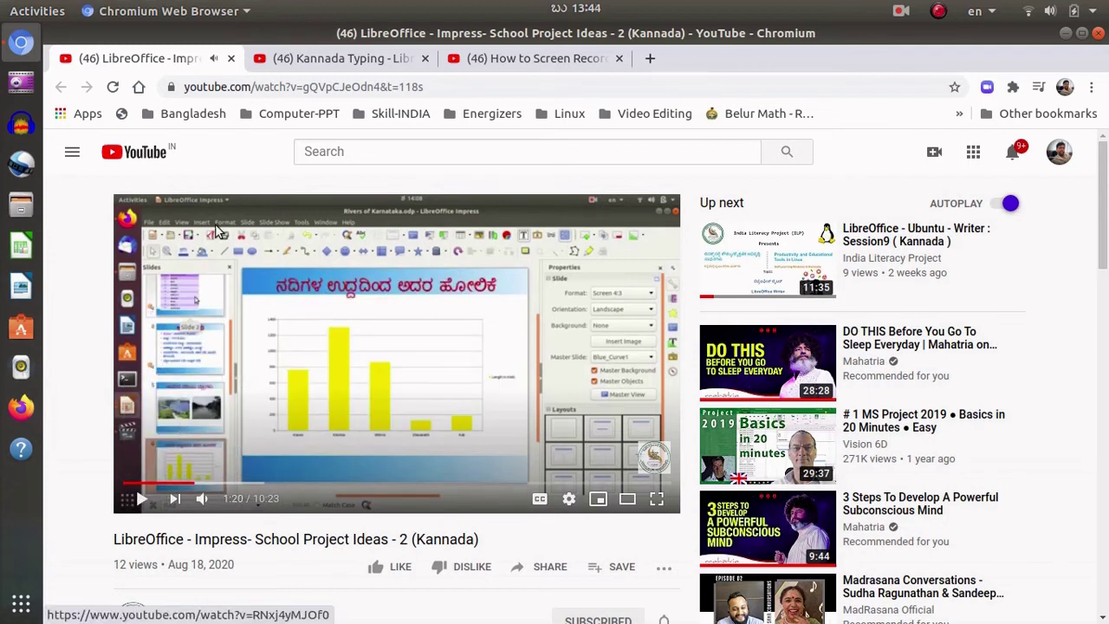
Step: Play the Kannada Typing video, skip ahead in stages to about 4:20 and pause it
left_click(359, 58)
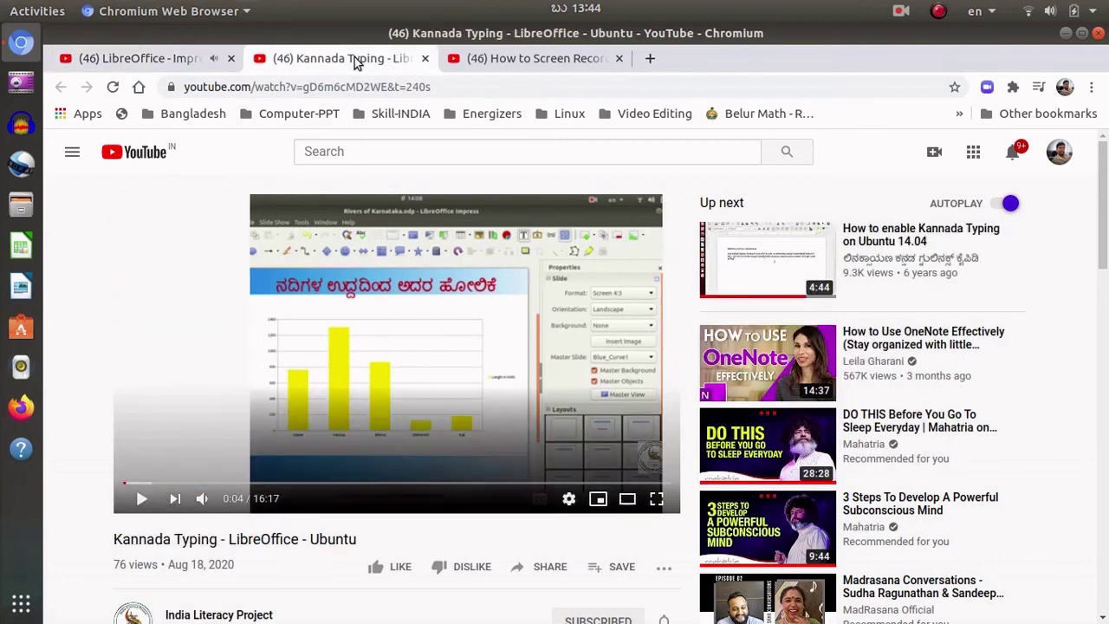
left_click(142, 498)
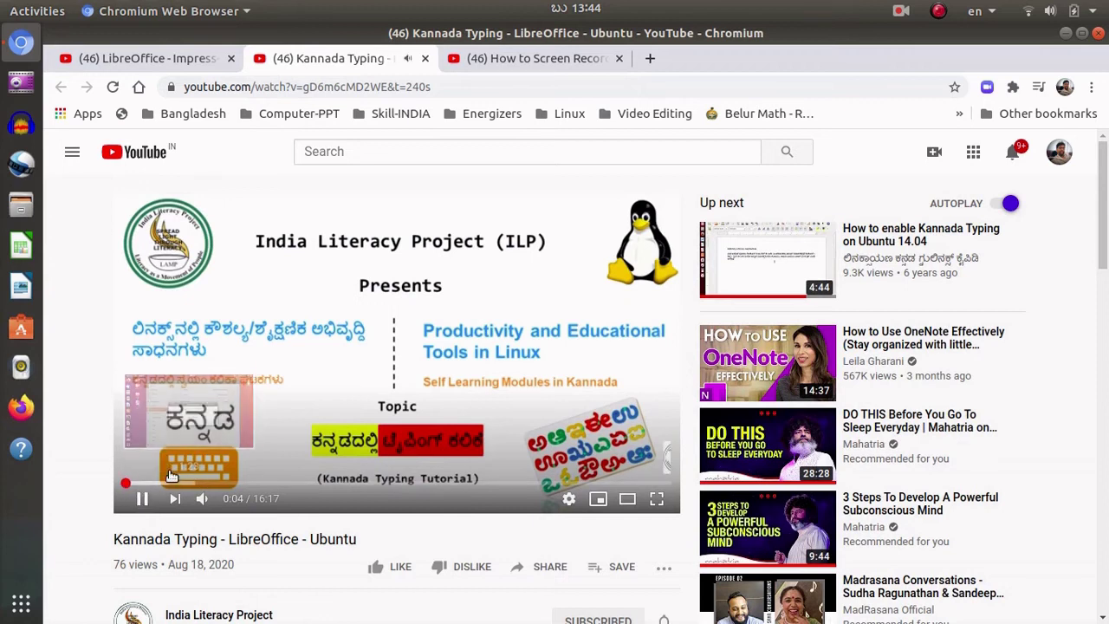
left_click(203, 483)
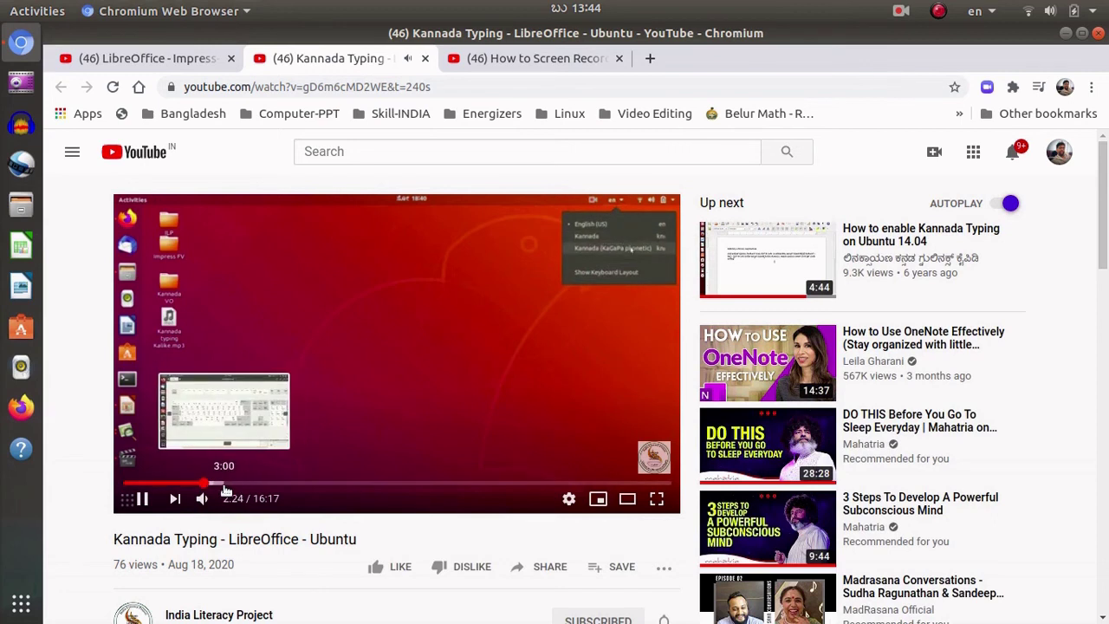
left_click(224, 483)
left_click(269, 483)
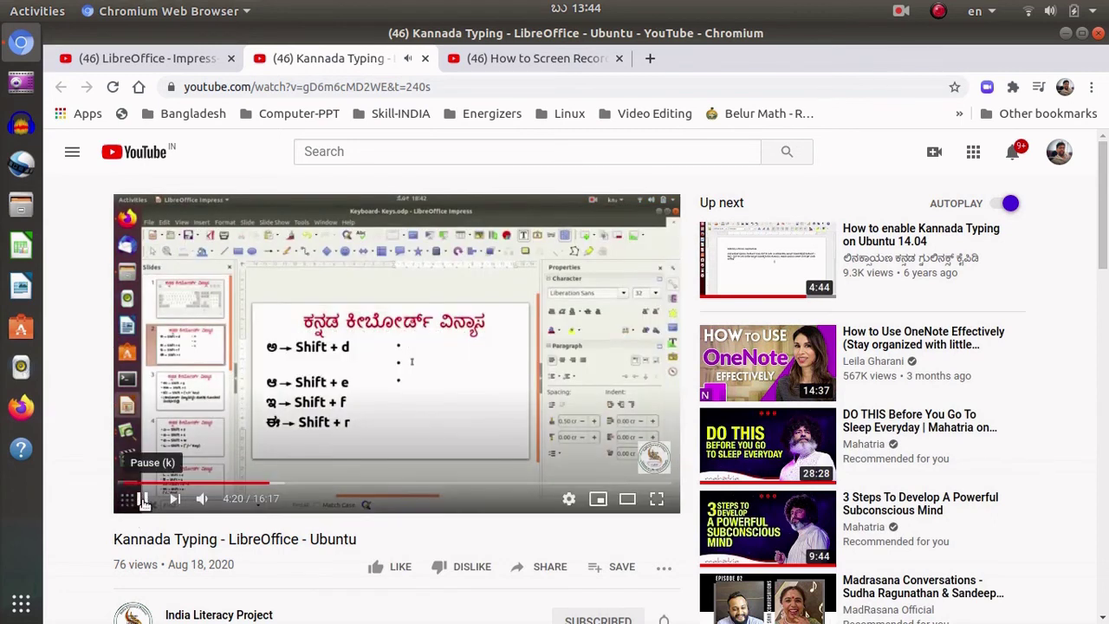
left_click(145, 501)
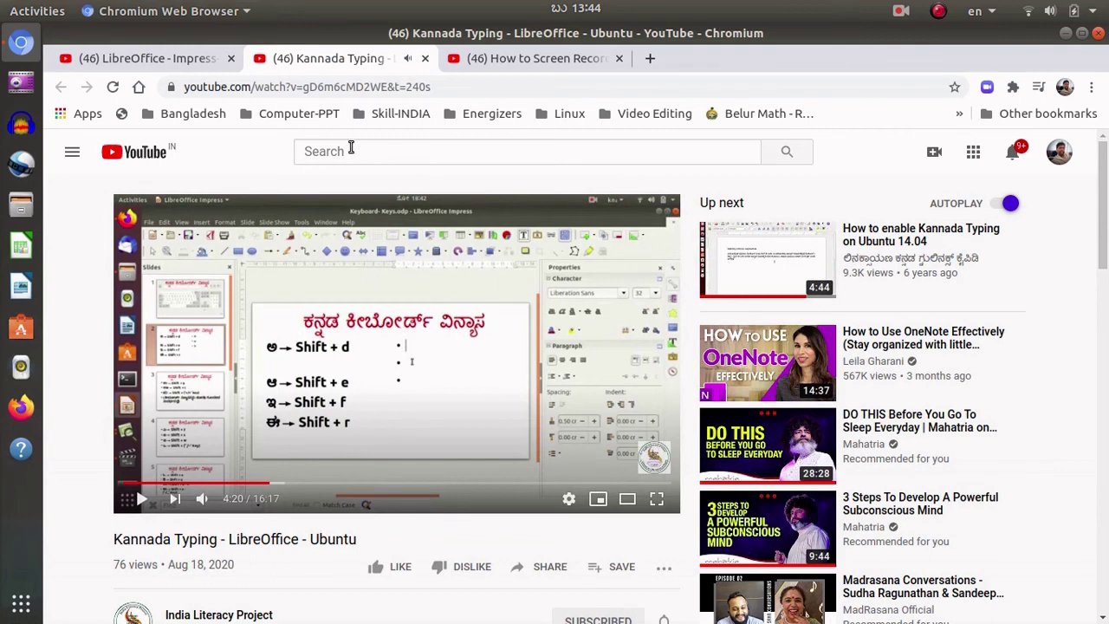
Step: Revisit the Impress and Kannada Typing videos, and play the How to Screen Record on Windows 10 video briefly before pausing it
left_click(134, 62)
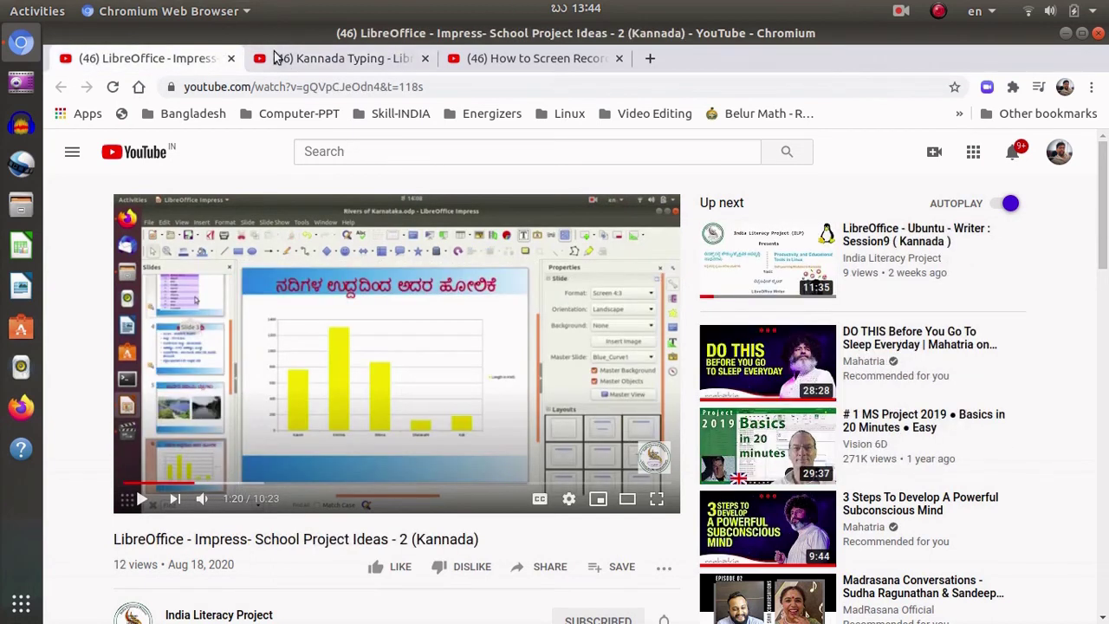
left_click(282, 59)
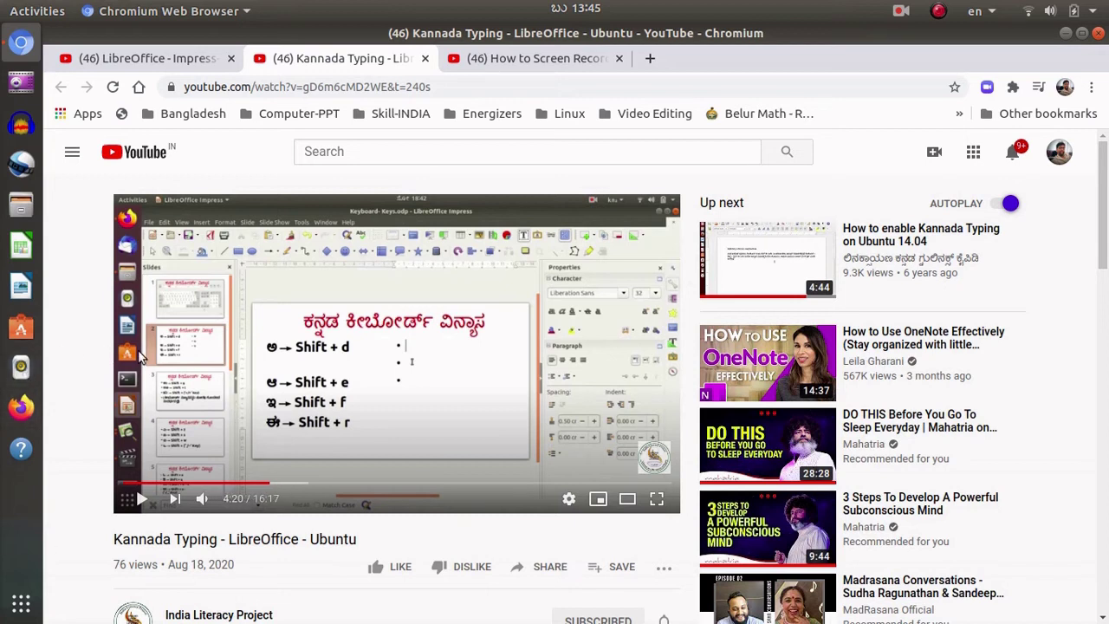
left_click(526, 58)
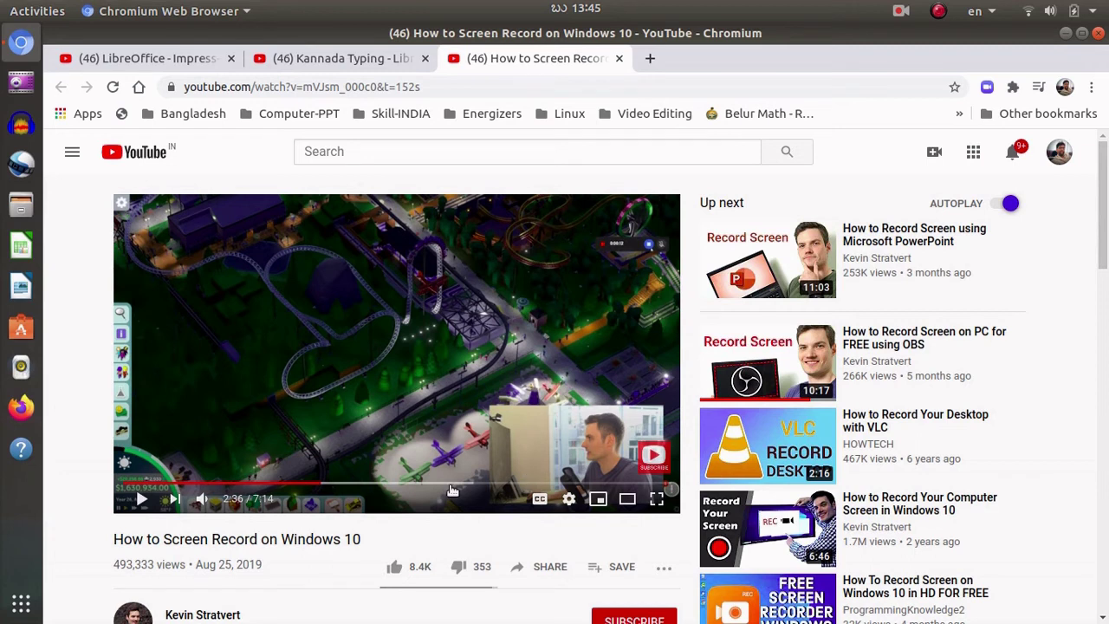
left_click(141, 498)
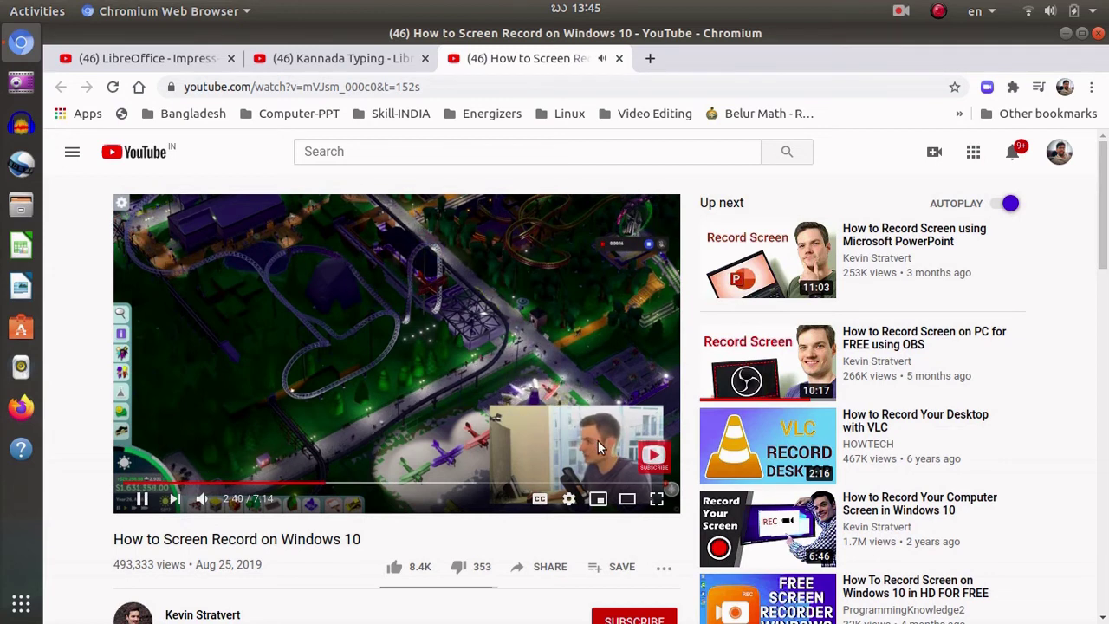
left_click(144, 499)
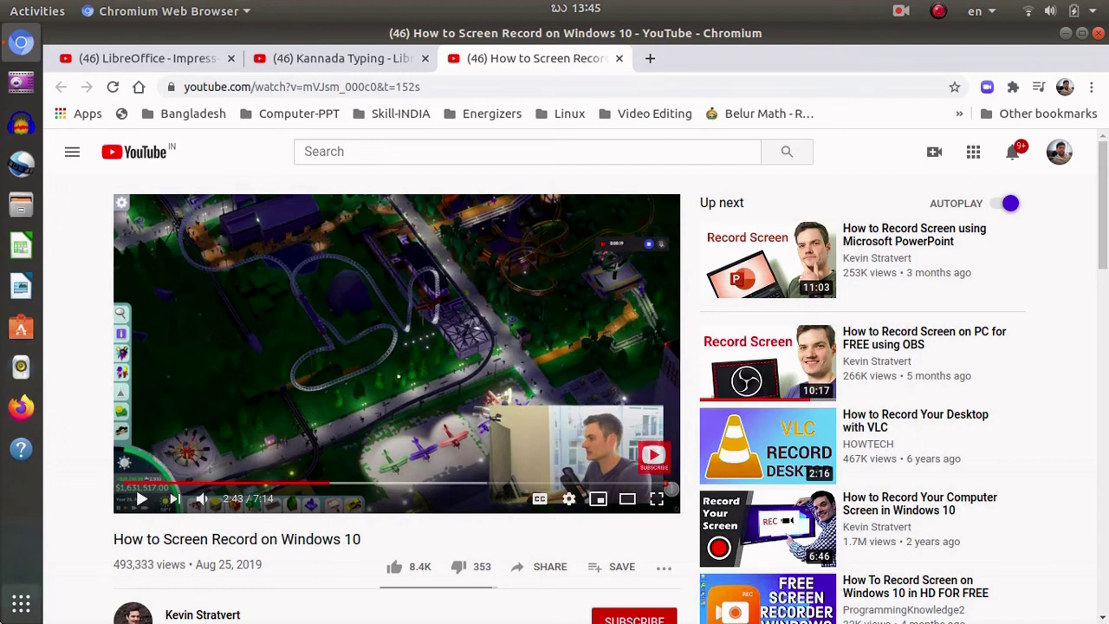
Step: Search the installed applications for "sim" and clear the search text
left_click(21, 604)
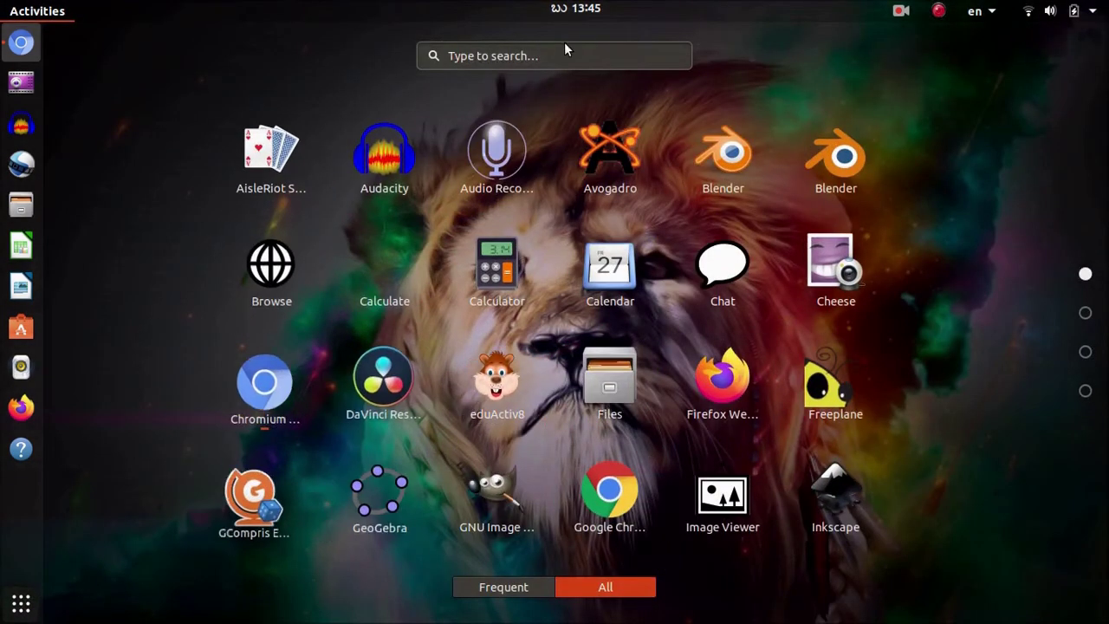
left_click(560, 59)
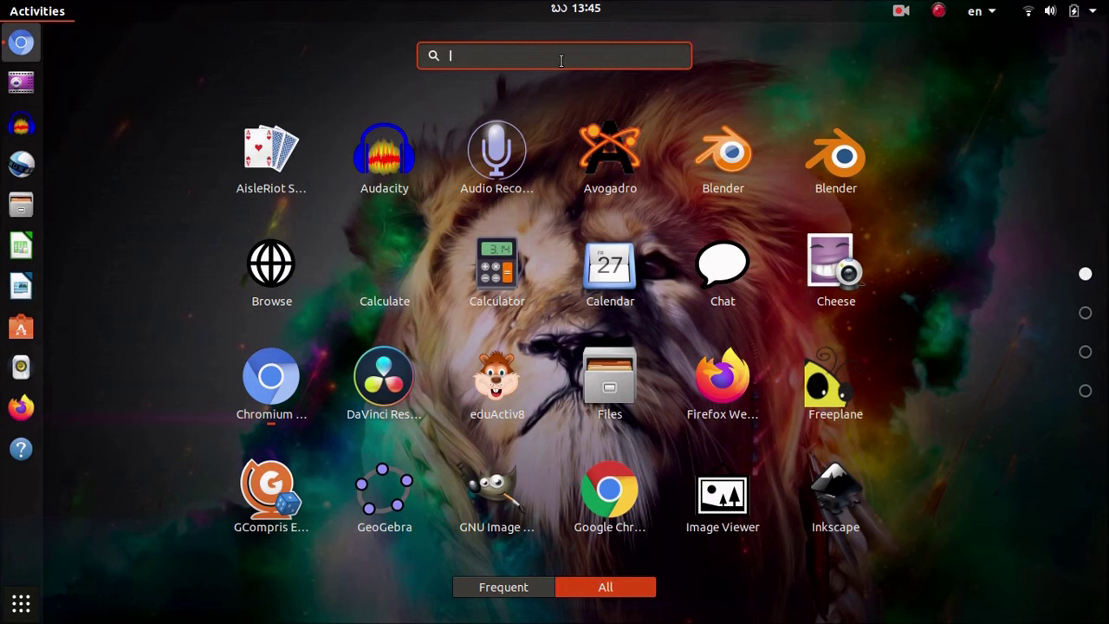
type("siml")
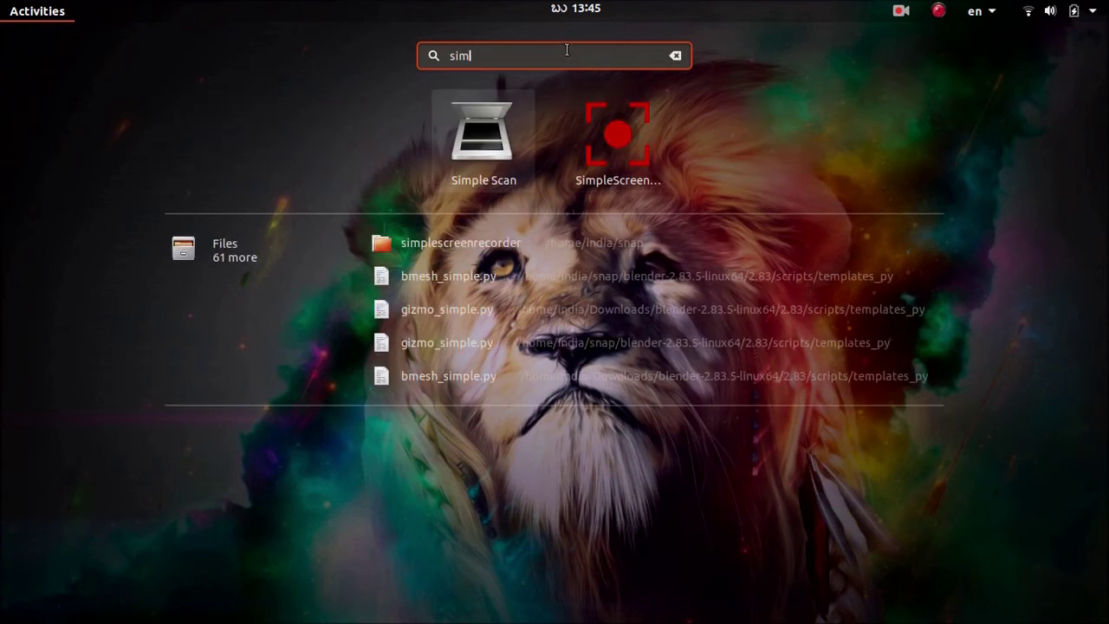
key("BackSpace")
key("BackSpace")
key("BackSpace")
key("BackSpace")
Step: Find and launch OBS from the application search, and minimize its window
type("obs")
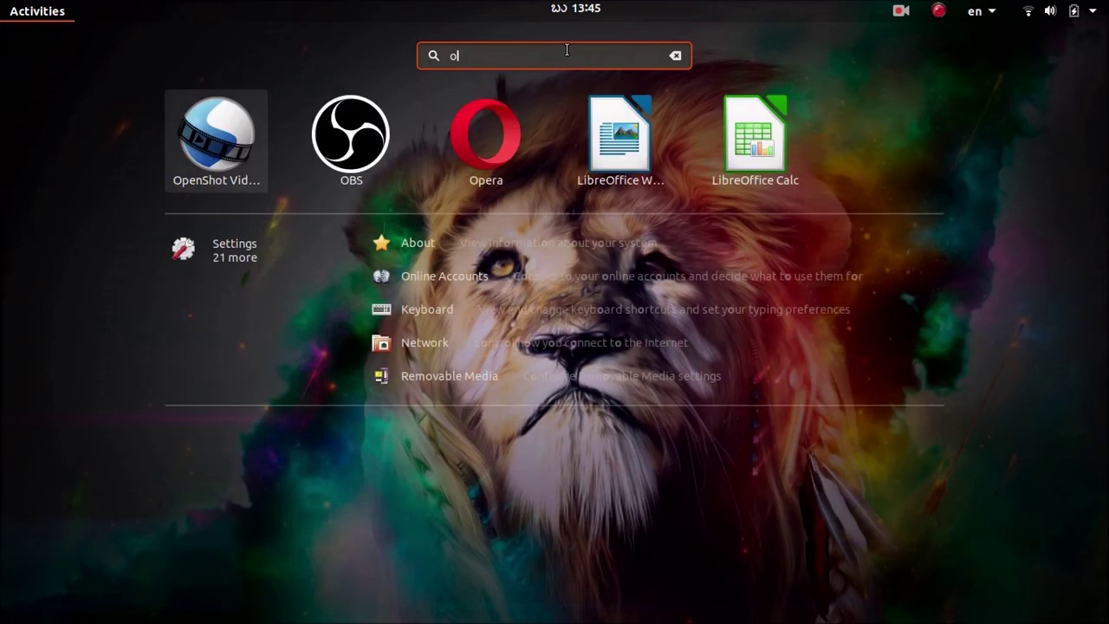
left_click(488, 147)
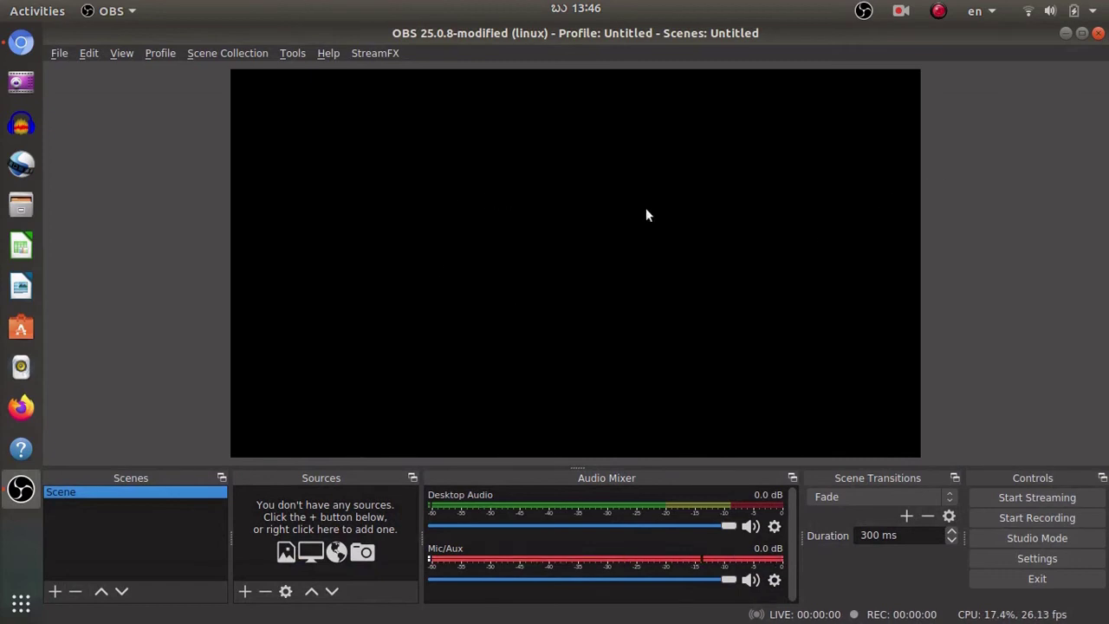
left_click(1065, 33)
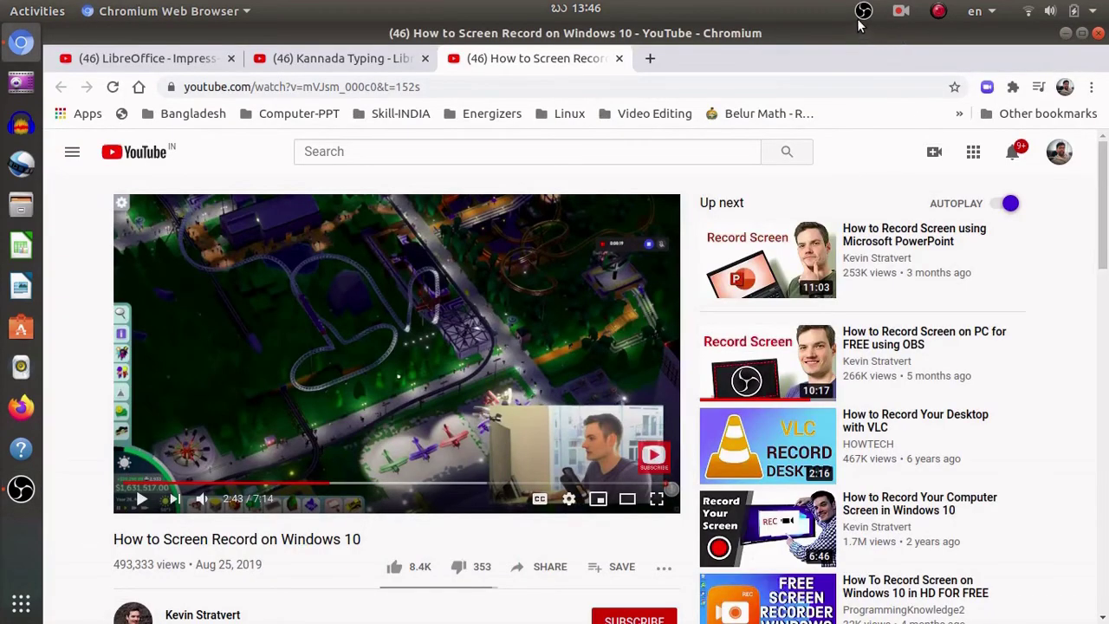
Step: Finish the Kazam recording and save it for later as Testing-Kazam1.mp4 in the Videos folder
left_click(901, 13)
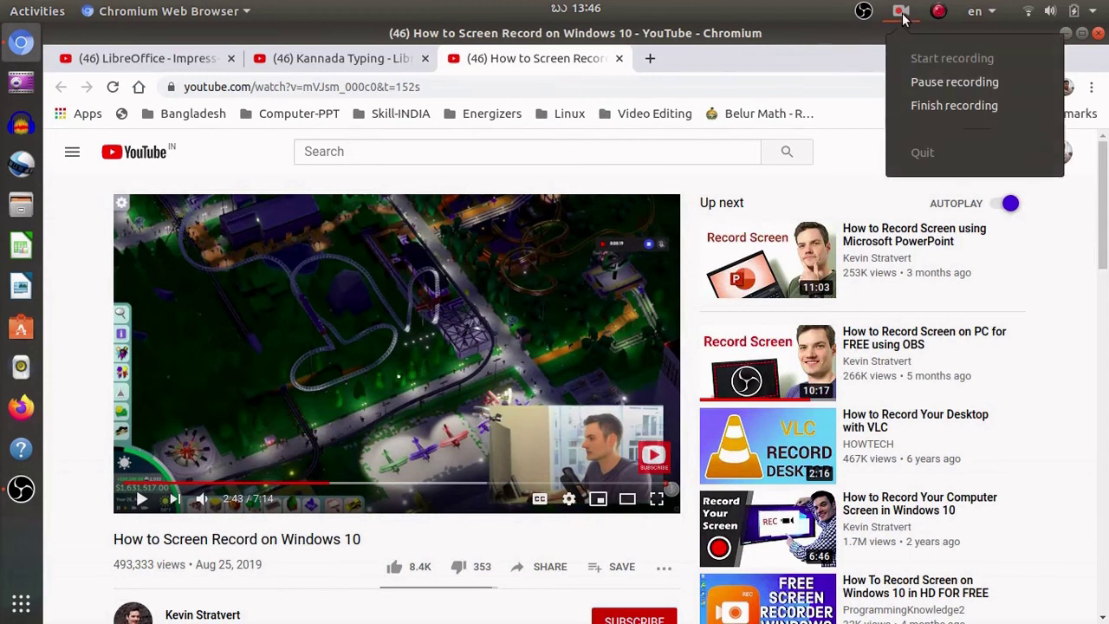
left_click(949, 105)
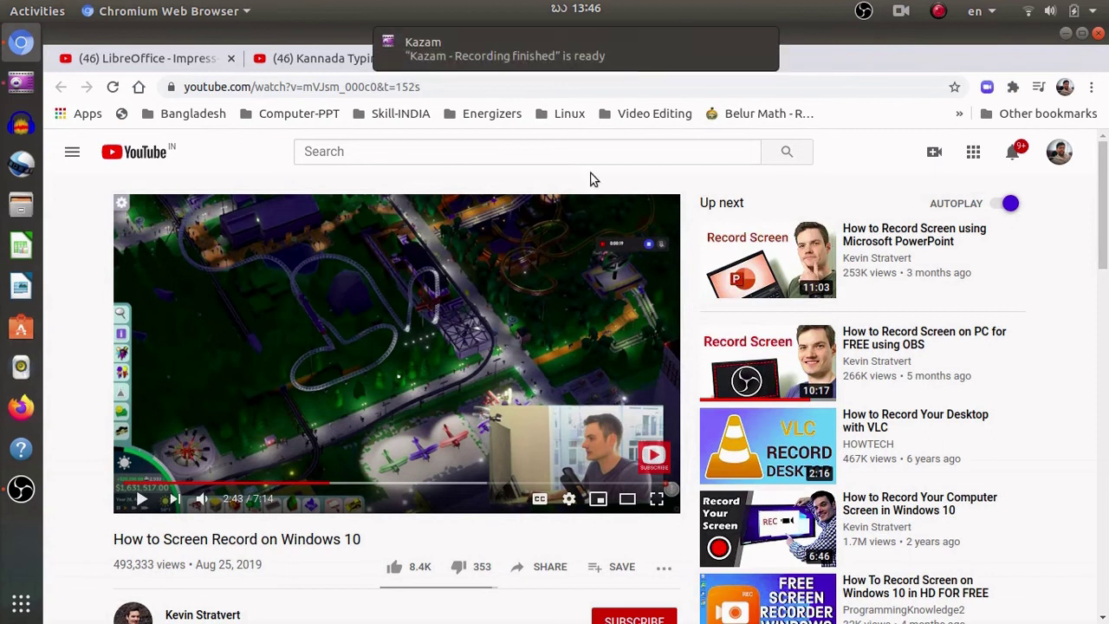
left_click(665, 57)
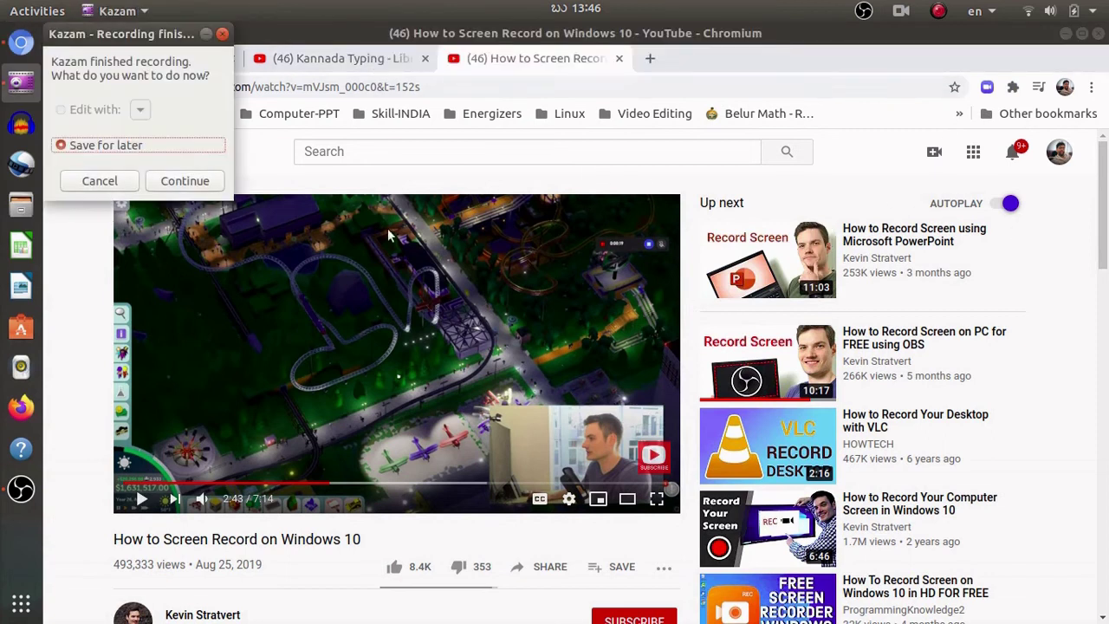
left_click(177, 180)
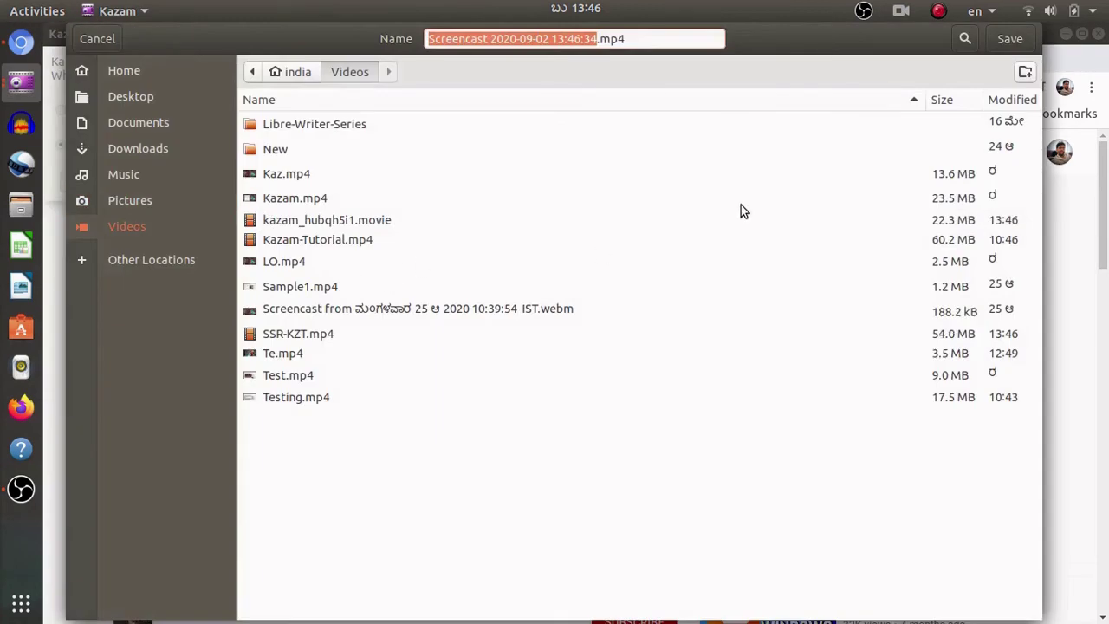
type("Testing")
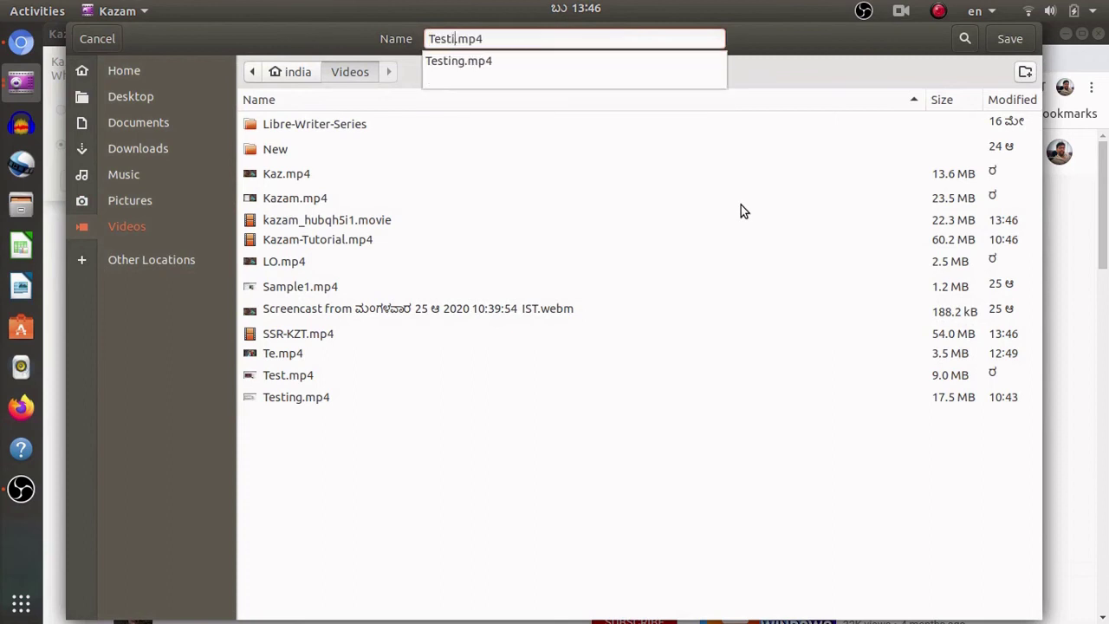
type("-Ka")
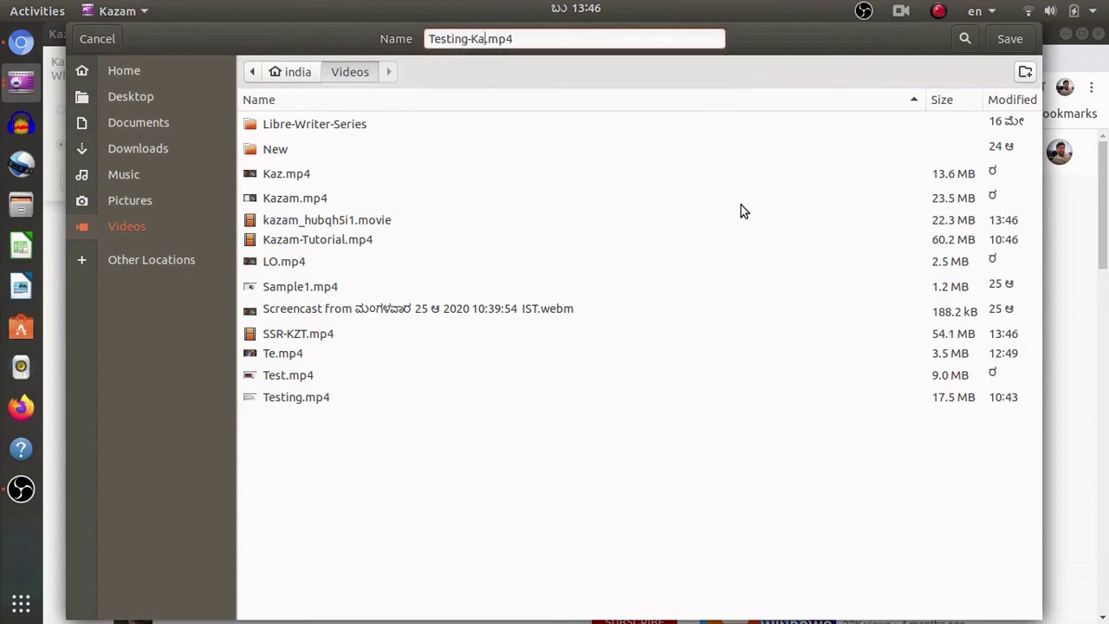
type("zam1")
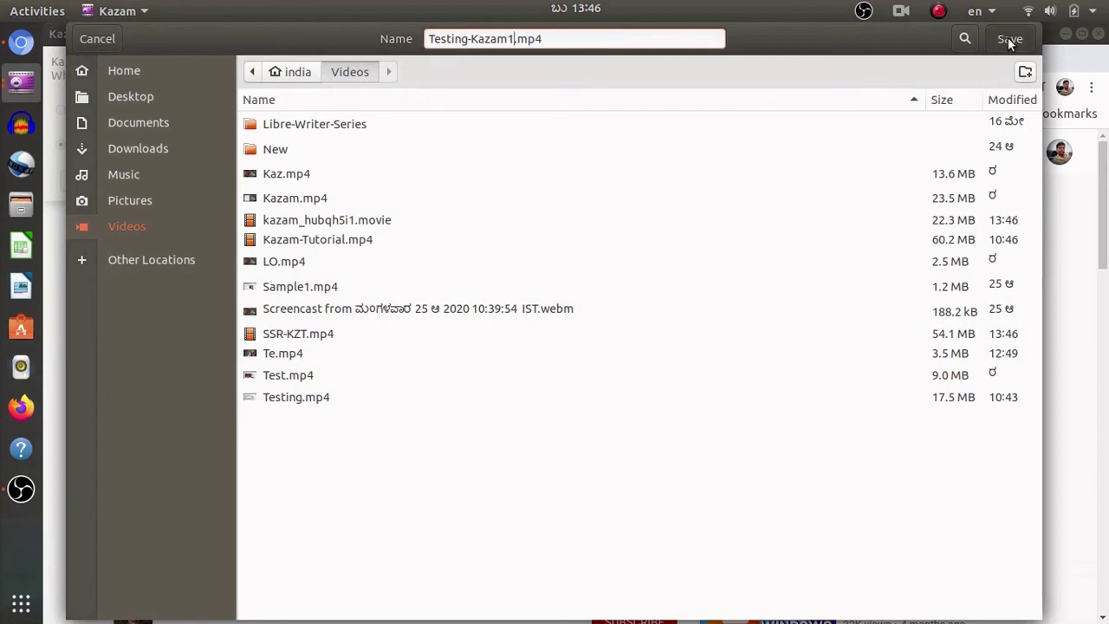
left_click(1007, 38)
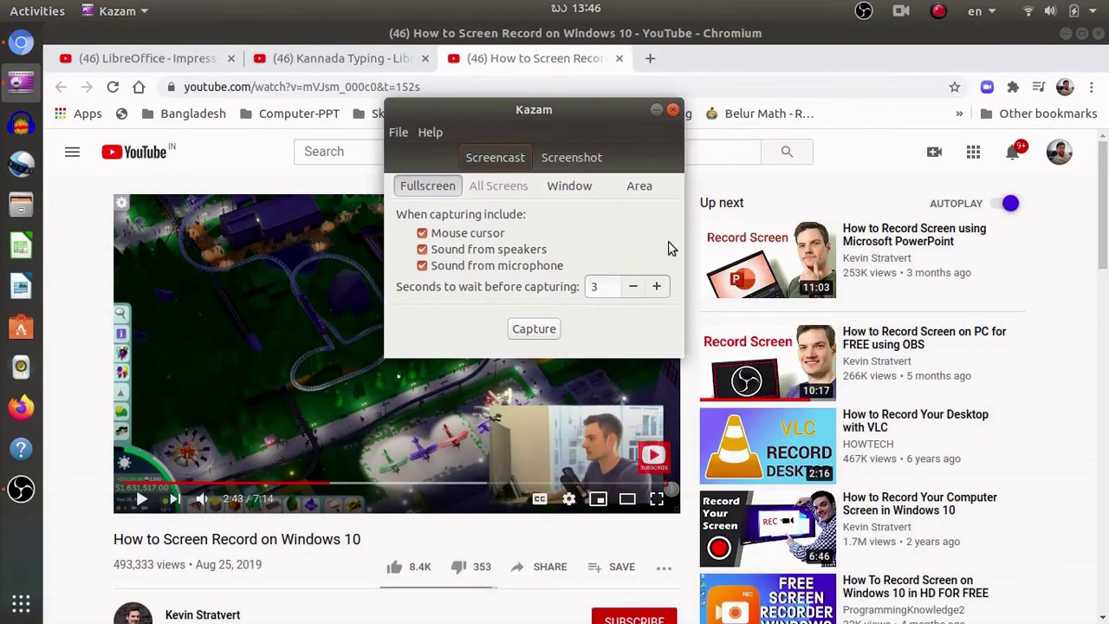
Step: Open the Videos folder in the file manager and play Testing-Kazam1.mp4
left_click(24, 212)
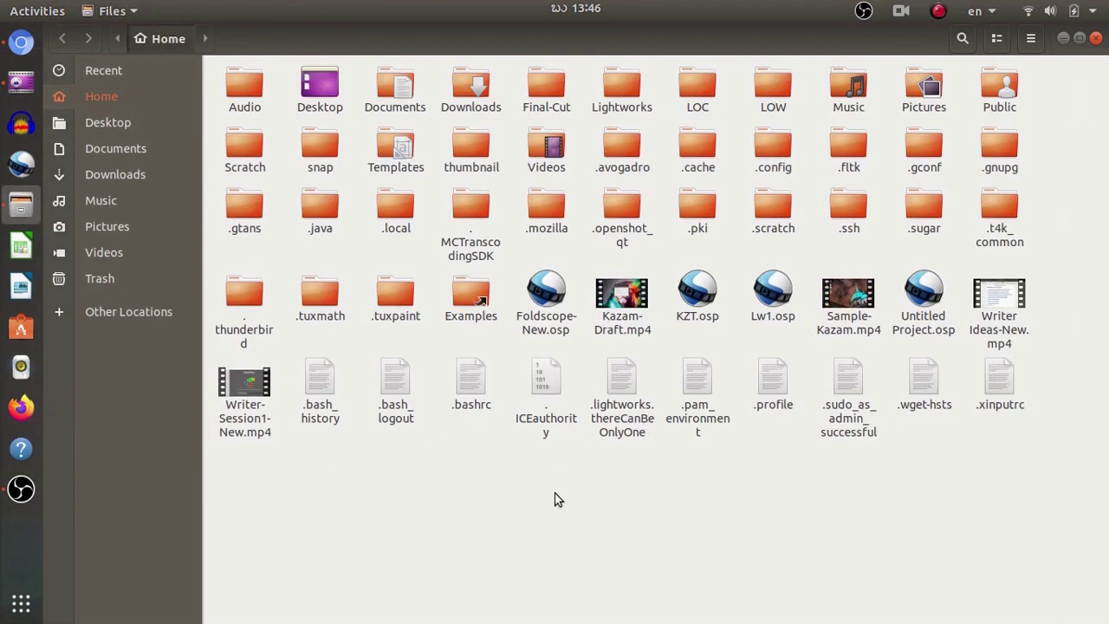
left_click(115, 251)
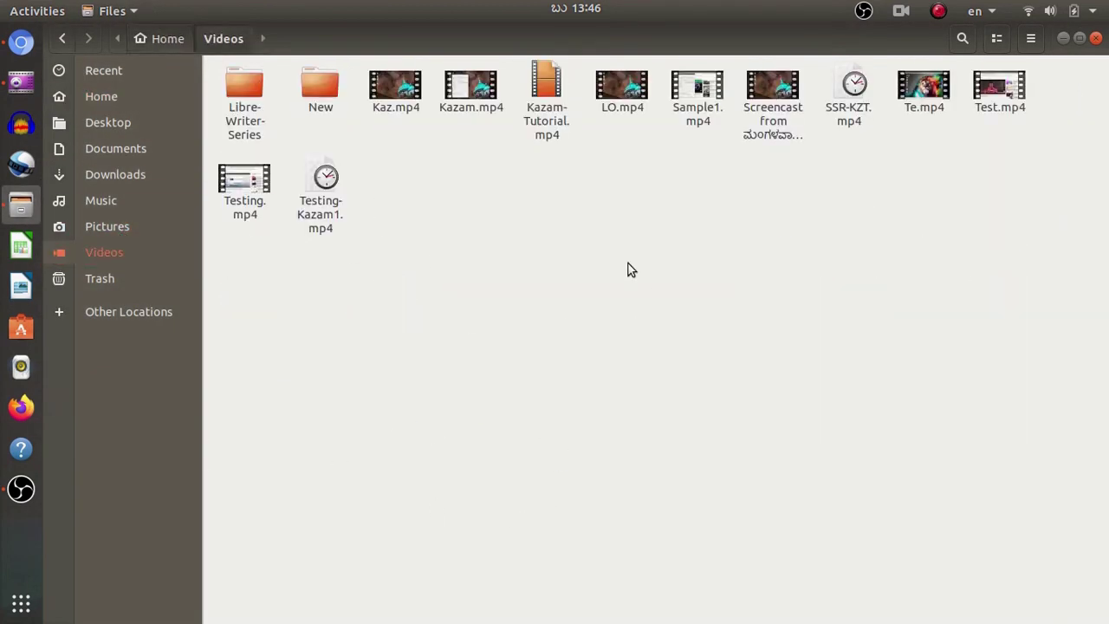
left_click(314, 202)
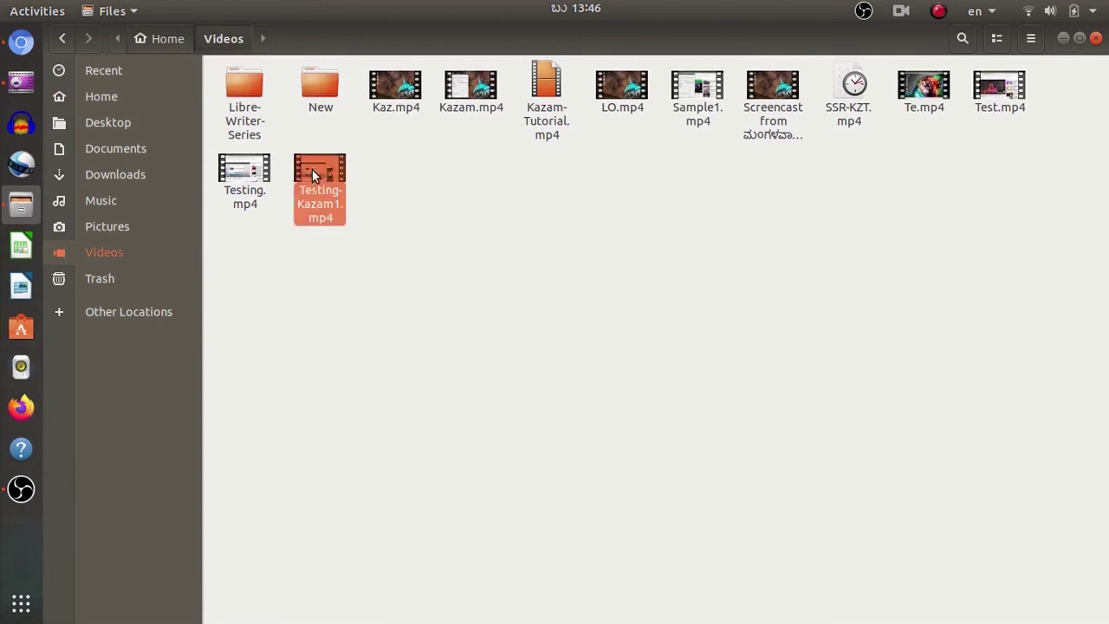
left_click(395, 253)
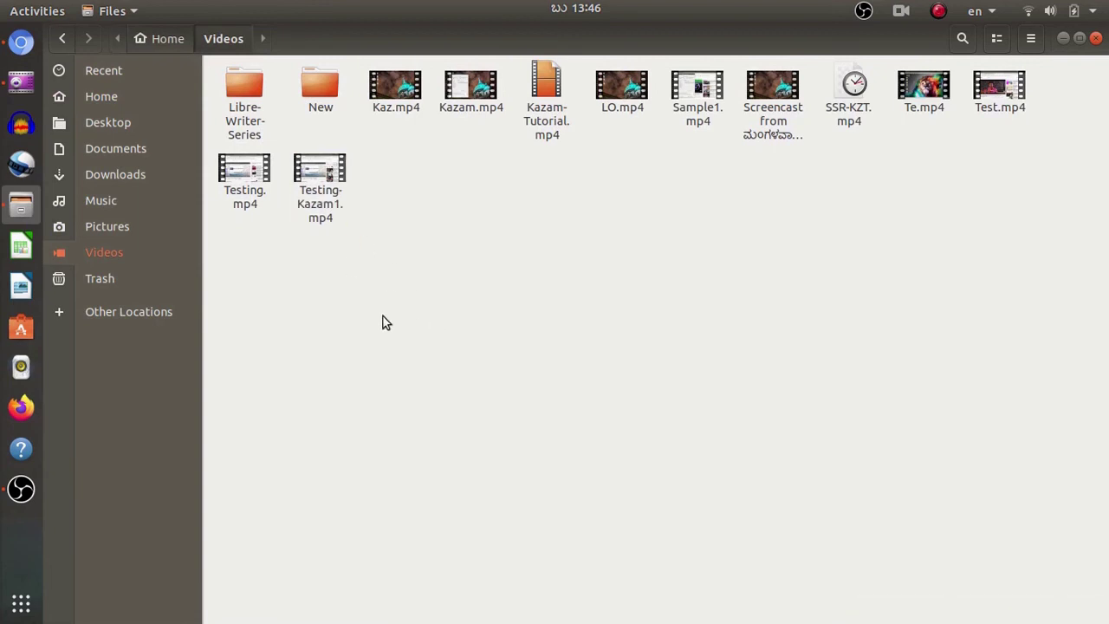
double_click(322, 178)
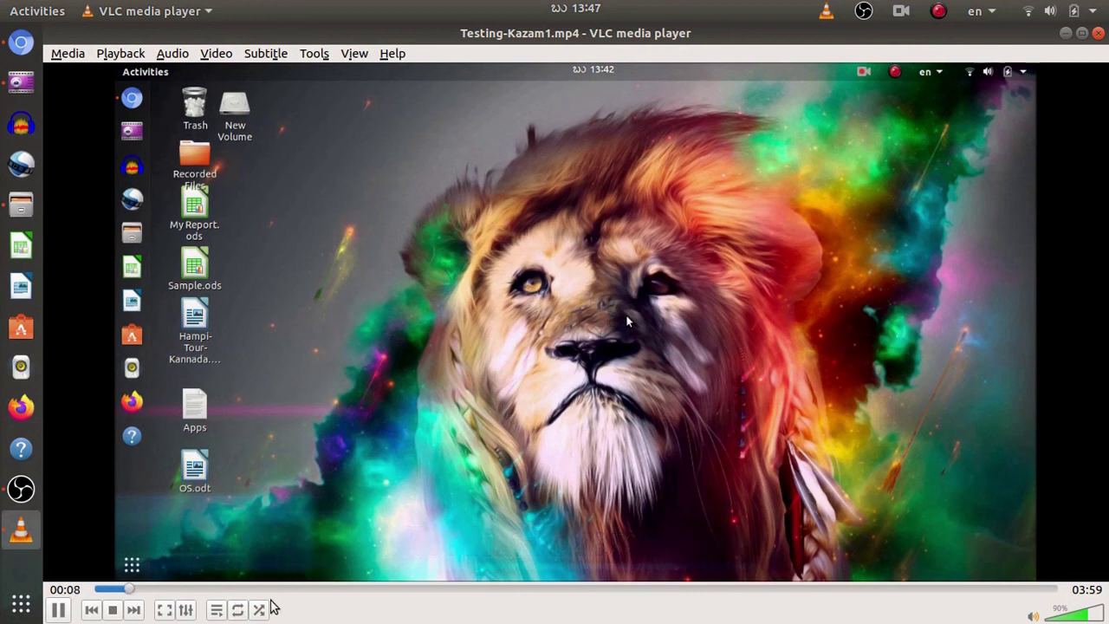
Step: Skip ahead through the Testing-Kazam1.mp4 playback to about 00:45
left_click(195, 589)
left_click(230, 589)
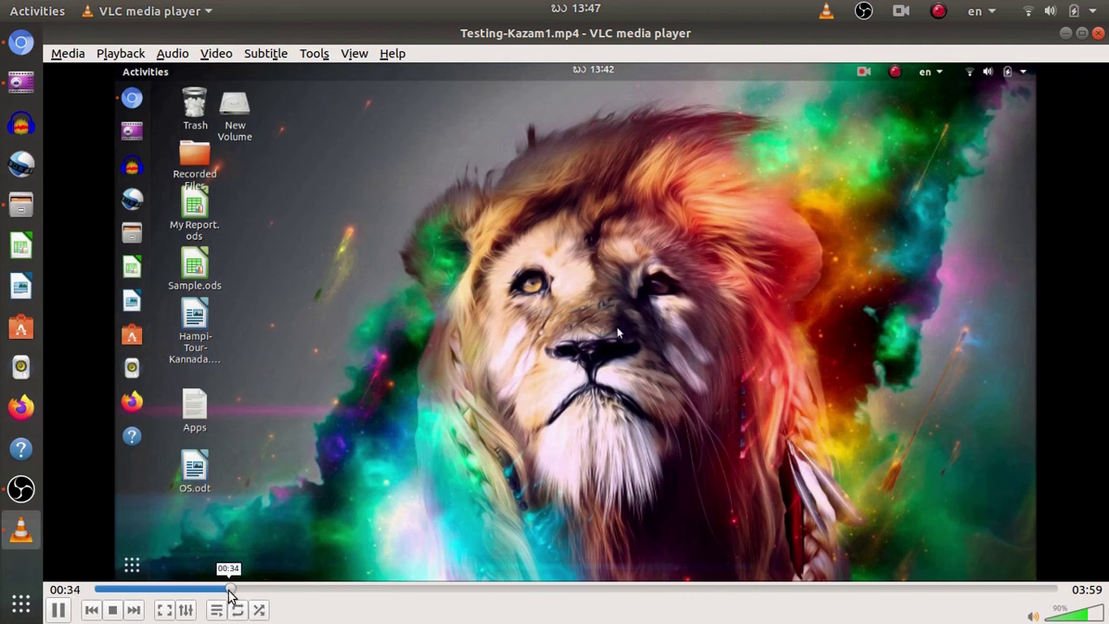
left_click(274, 590)
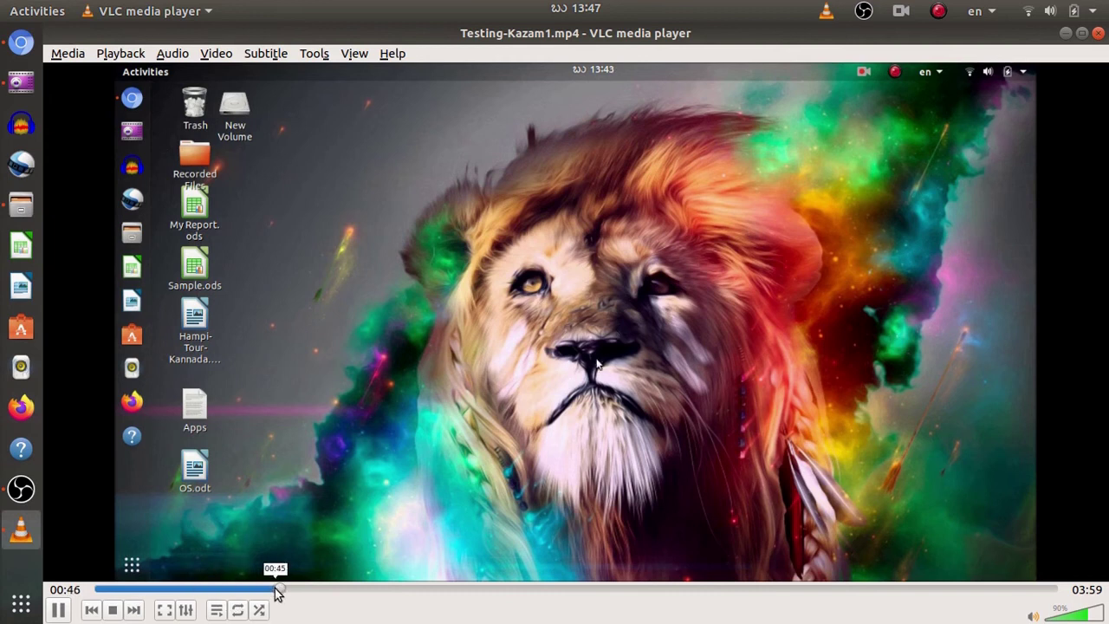
Step: Skip through the rest of the Testing-Kazam1.mp4 playback to about 03:54, and close the video player
left_click(317, 590)
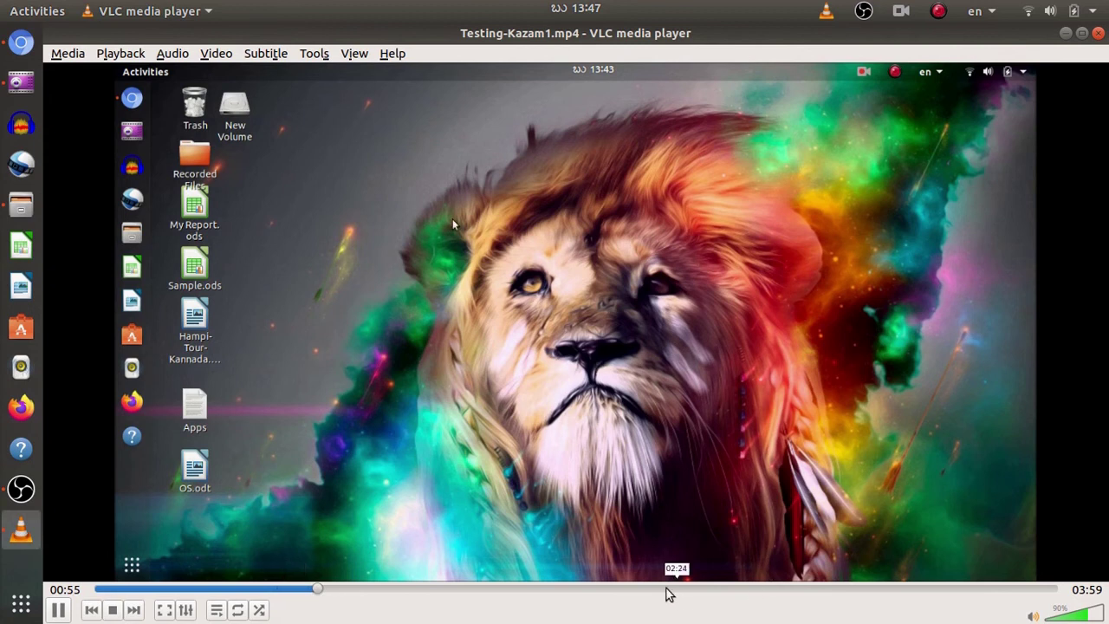
left_click(521, 590)
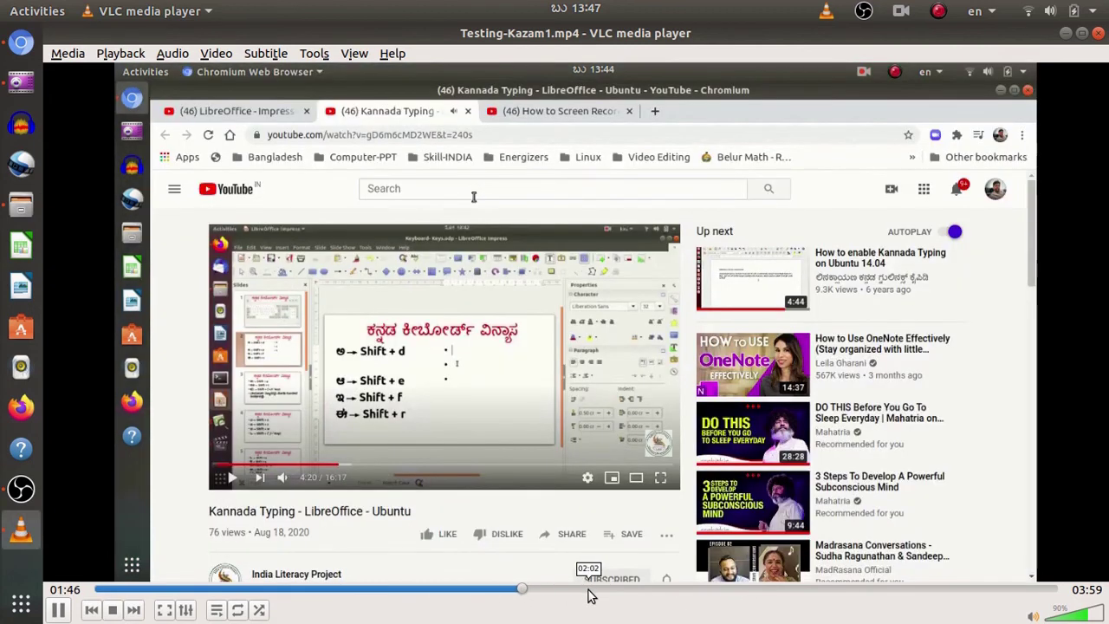
left_click(587, 591)
left_click(699, 590)
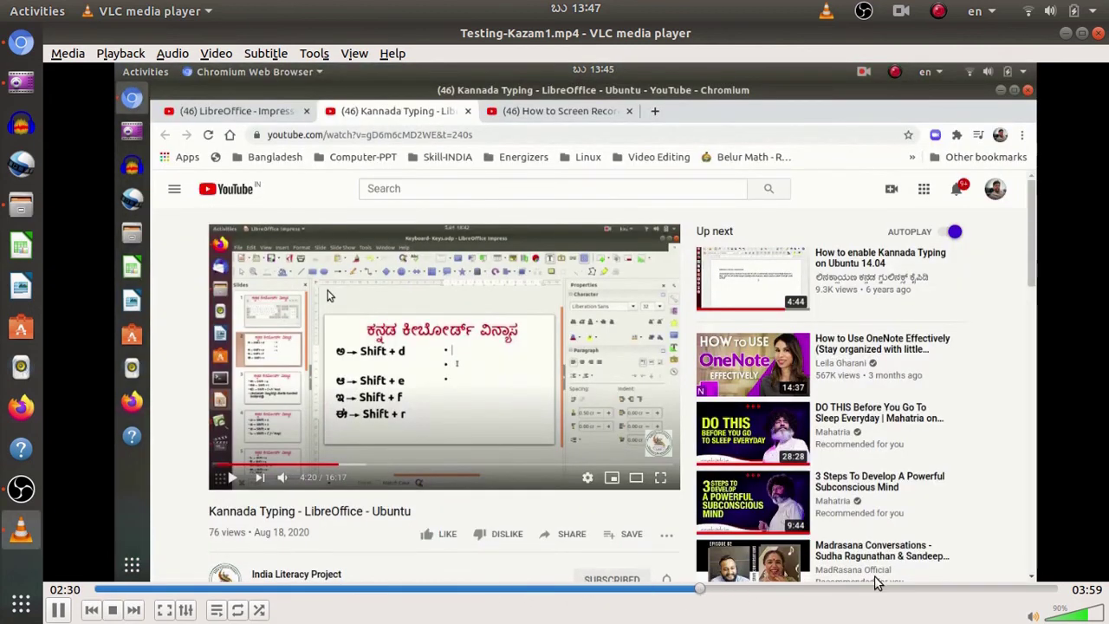
left_click(889, 590)
left_click(956, 590)
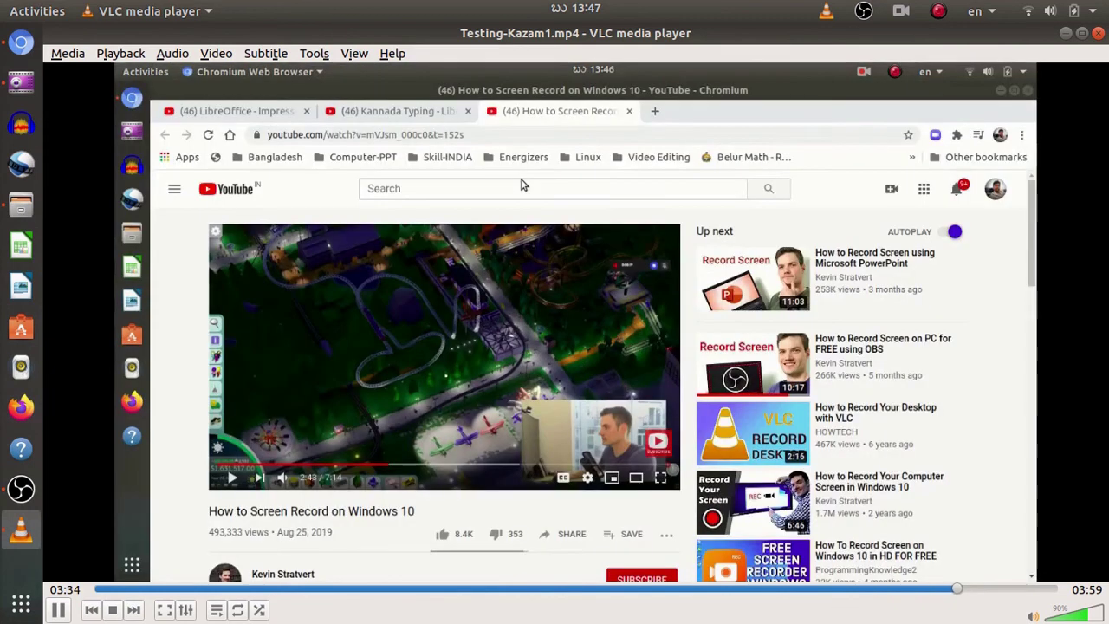
left_click(1015, 590)
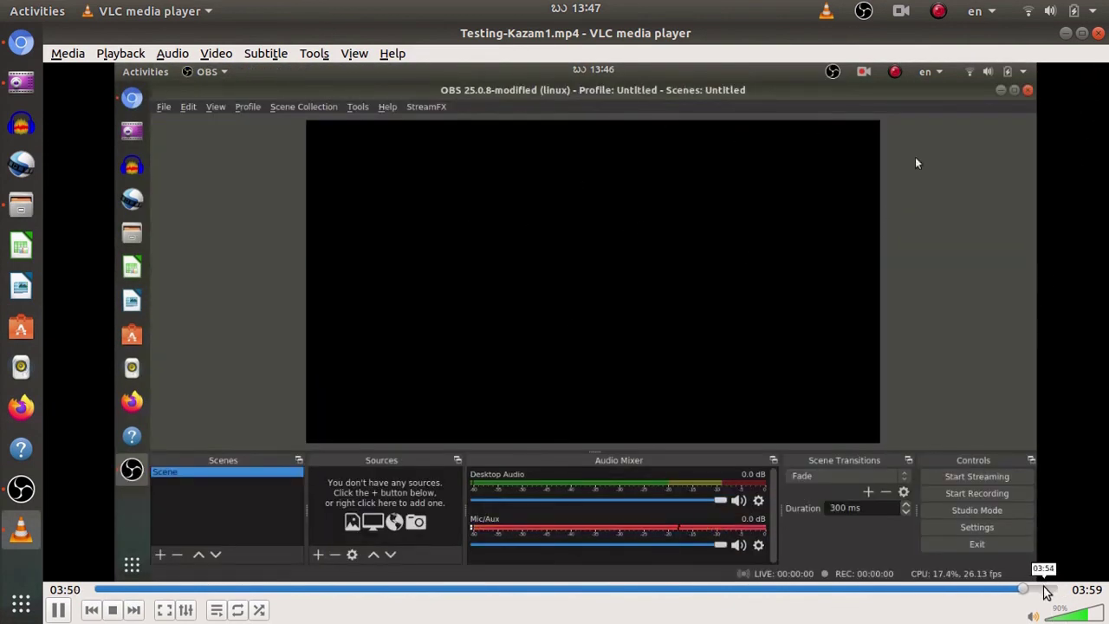
left_click(1044, 589)
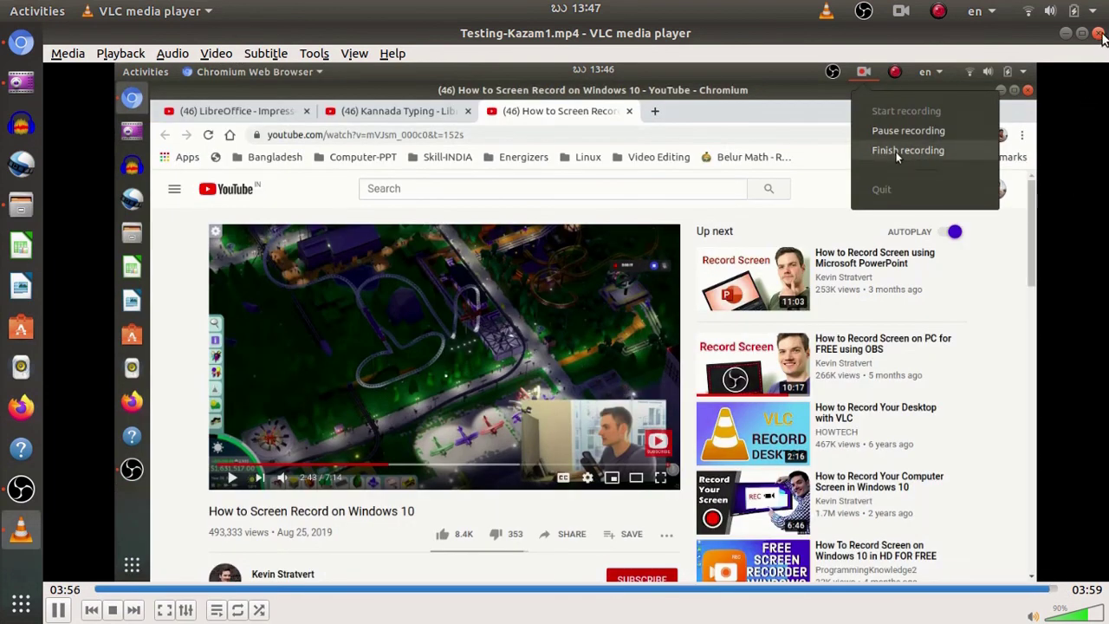
left_click(1098, 34)
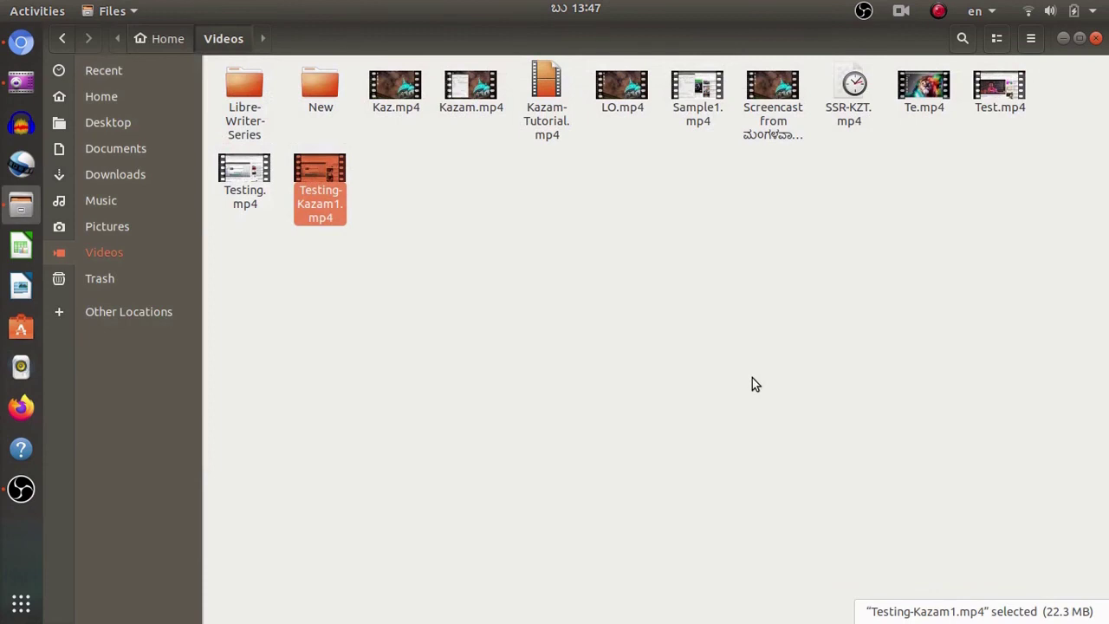
Step: Close the Videos folder window, and bring up the Kazam window and minimize it again
key("ctrl+w")
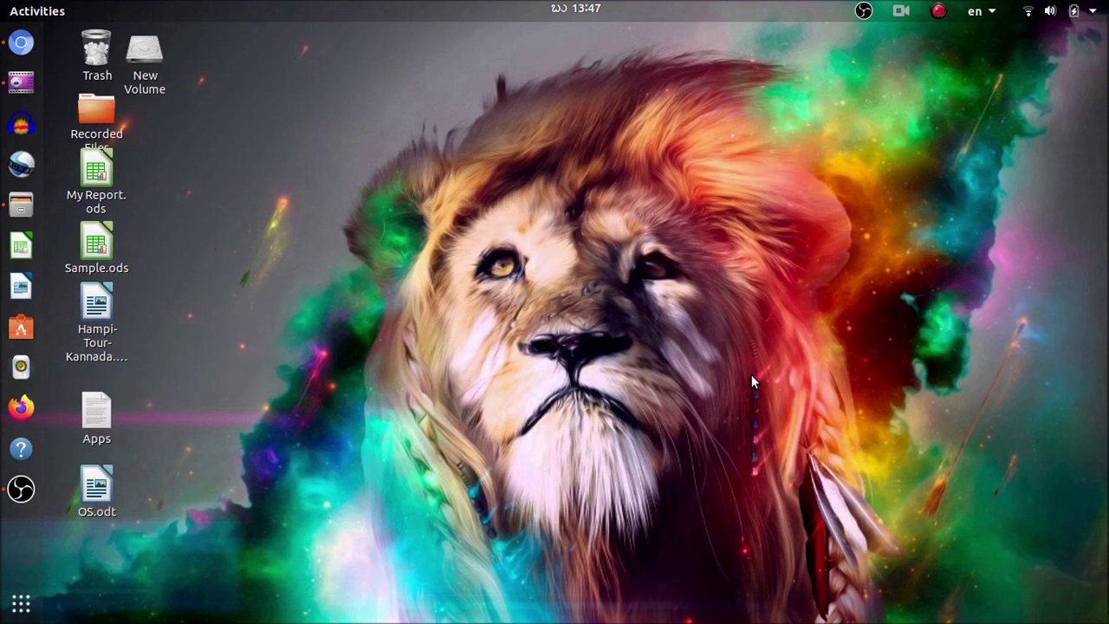
left_click(20, 83)
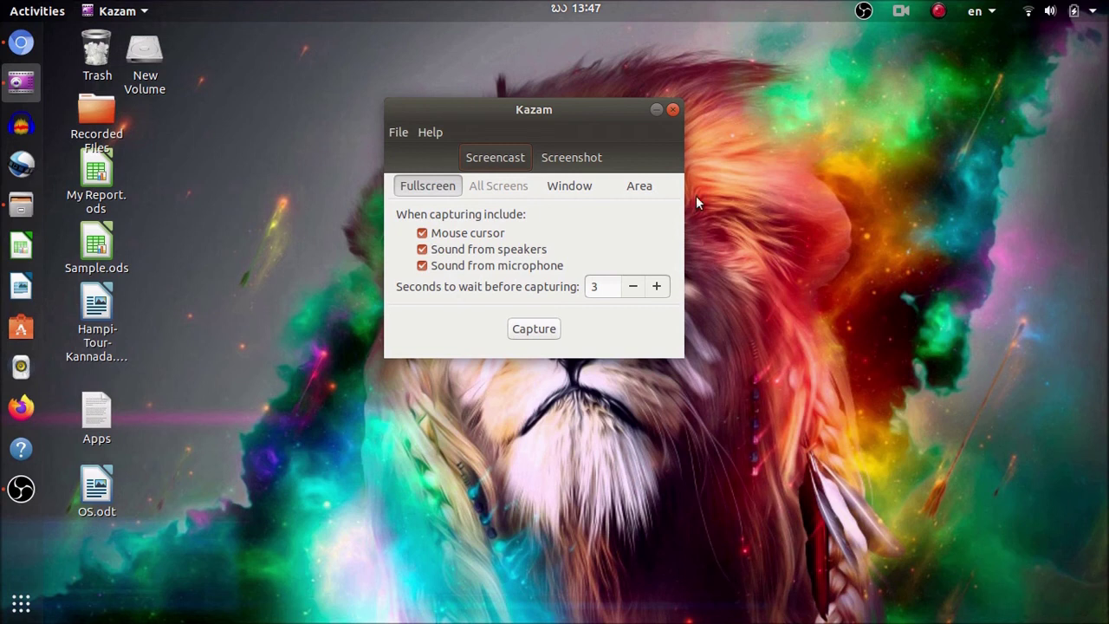
left_click(657, 113)
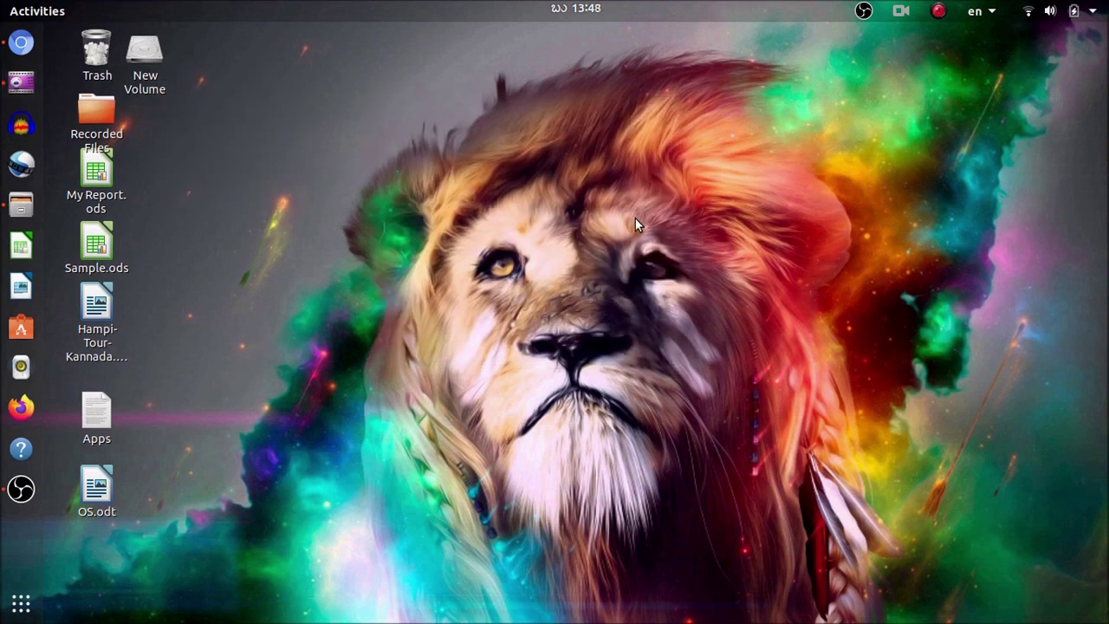